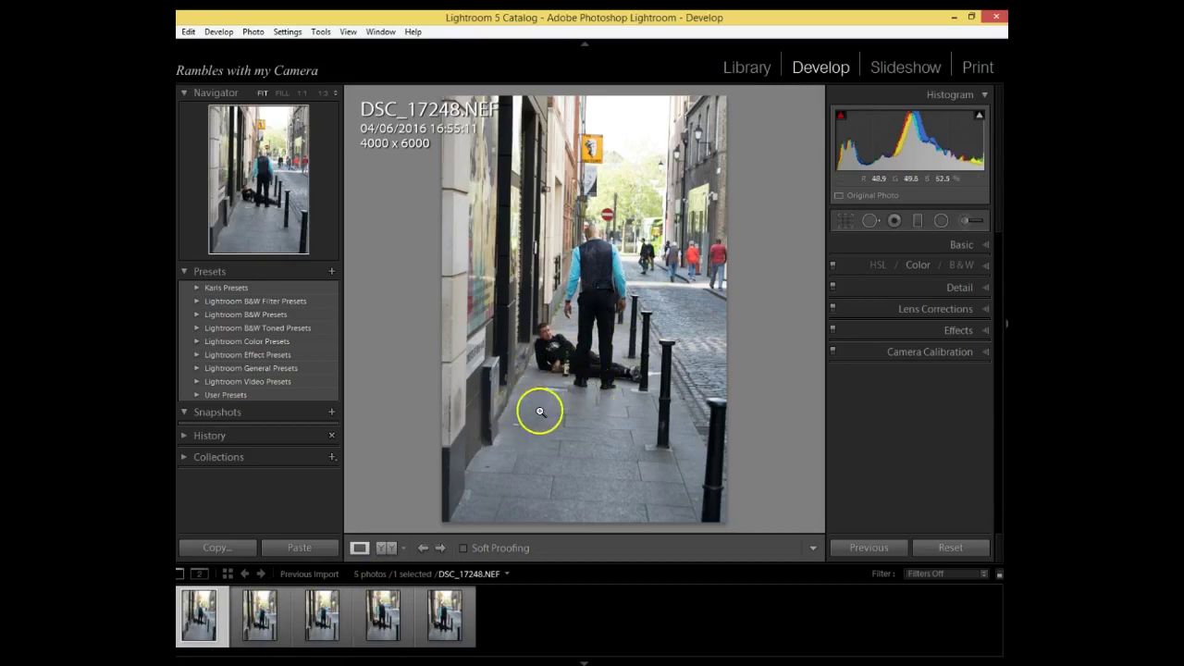
Step: Compare the remaining street photos in the series, and select DSC_17251.NEF for editing
left_click(260, 613)
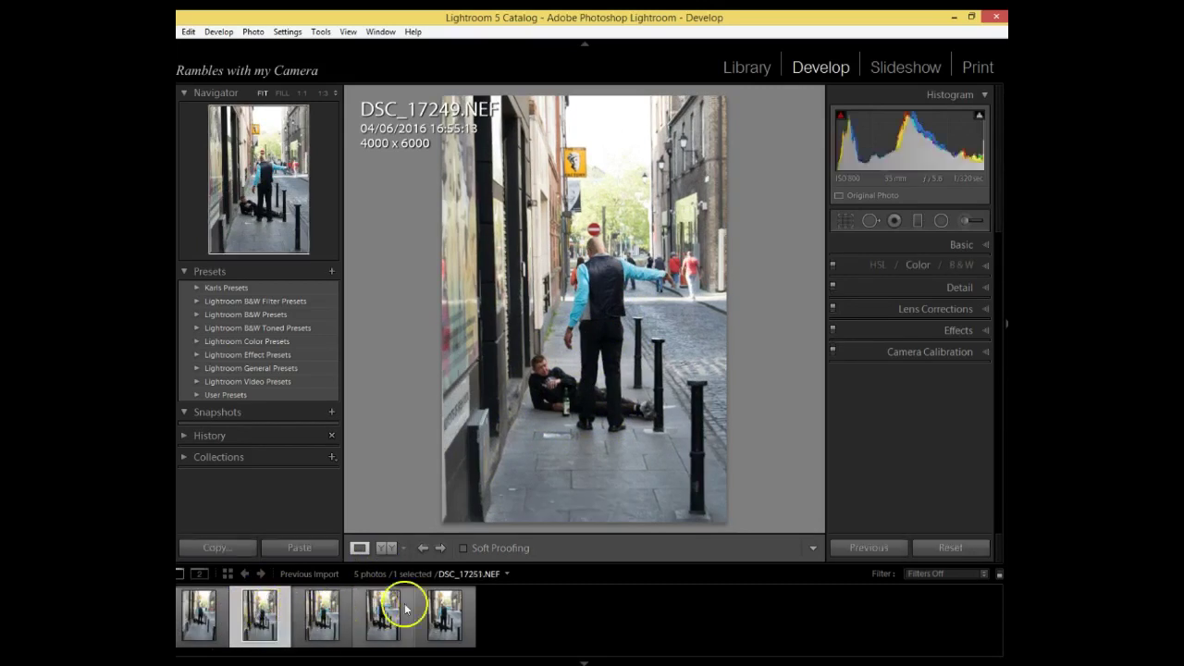
left_click(324, 620)
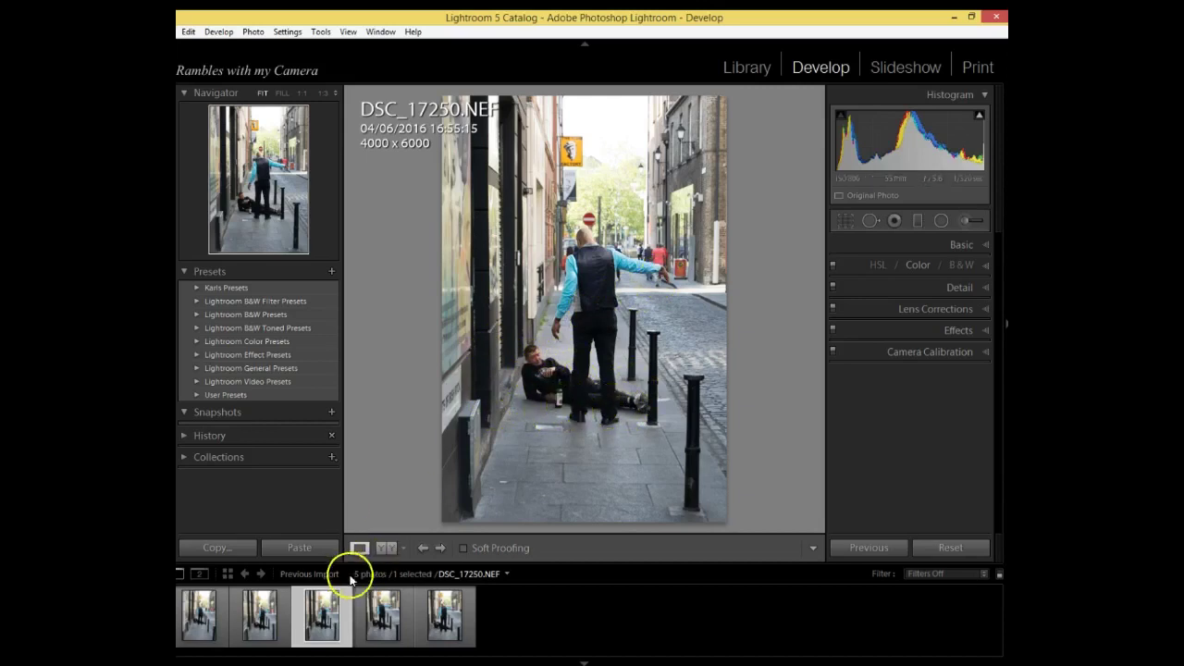
left_click(397, 611)
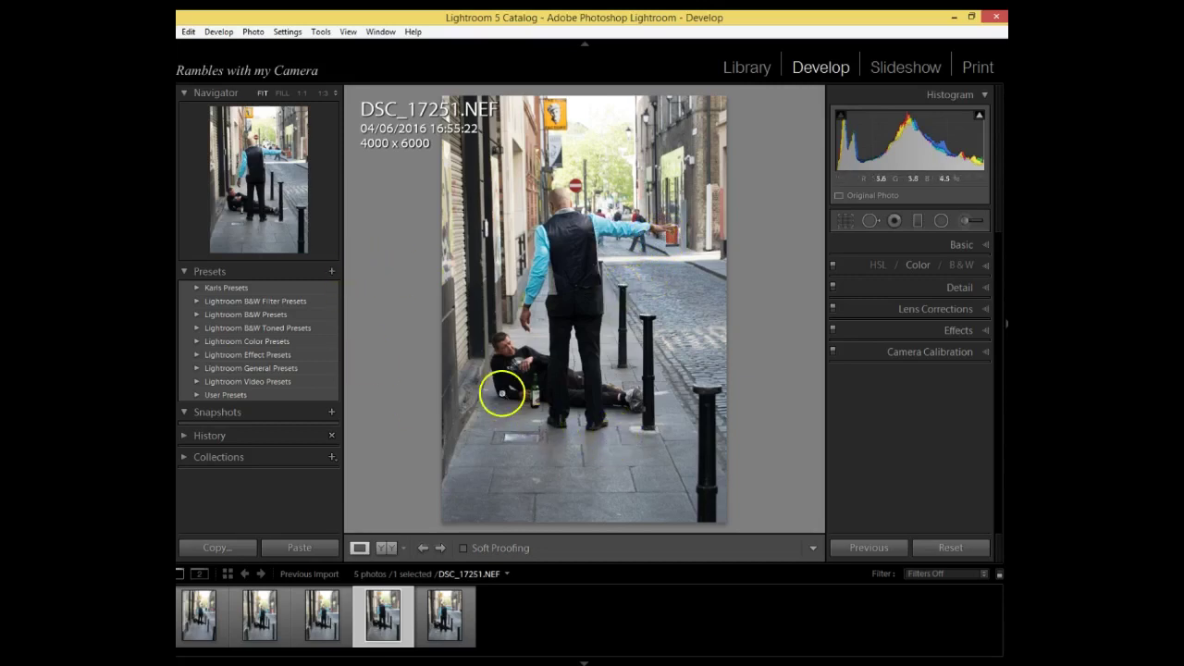
left_click(445, 618)
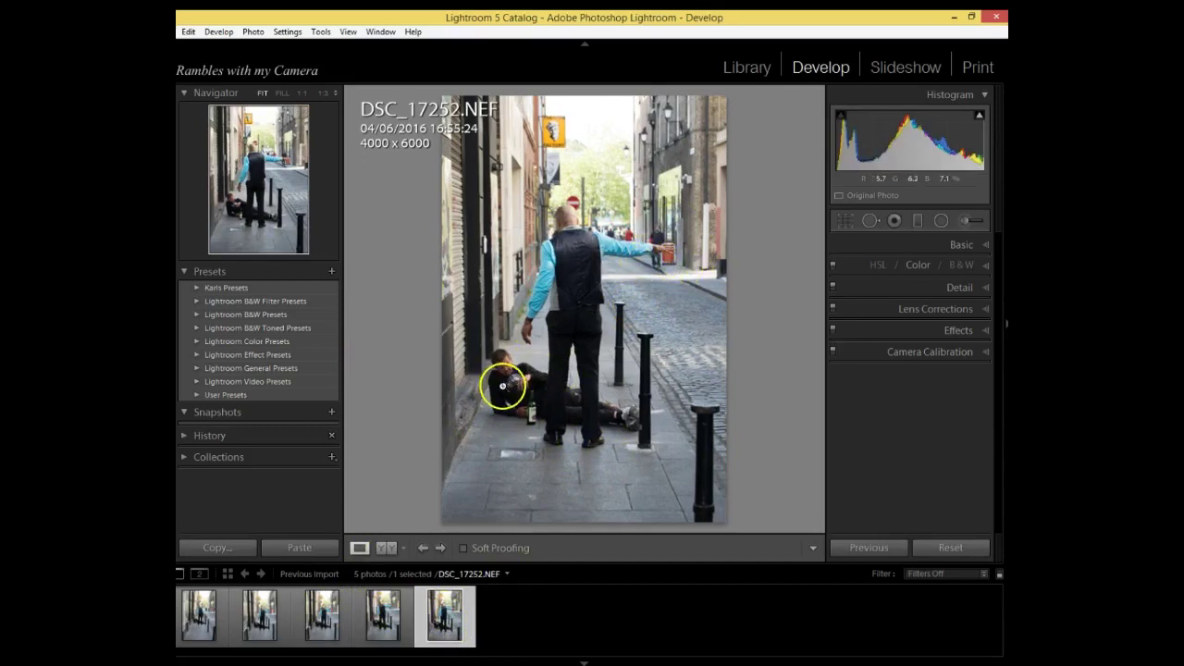
left_click(383, 616)
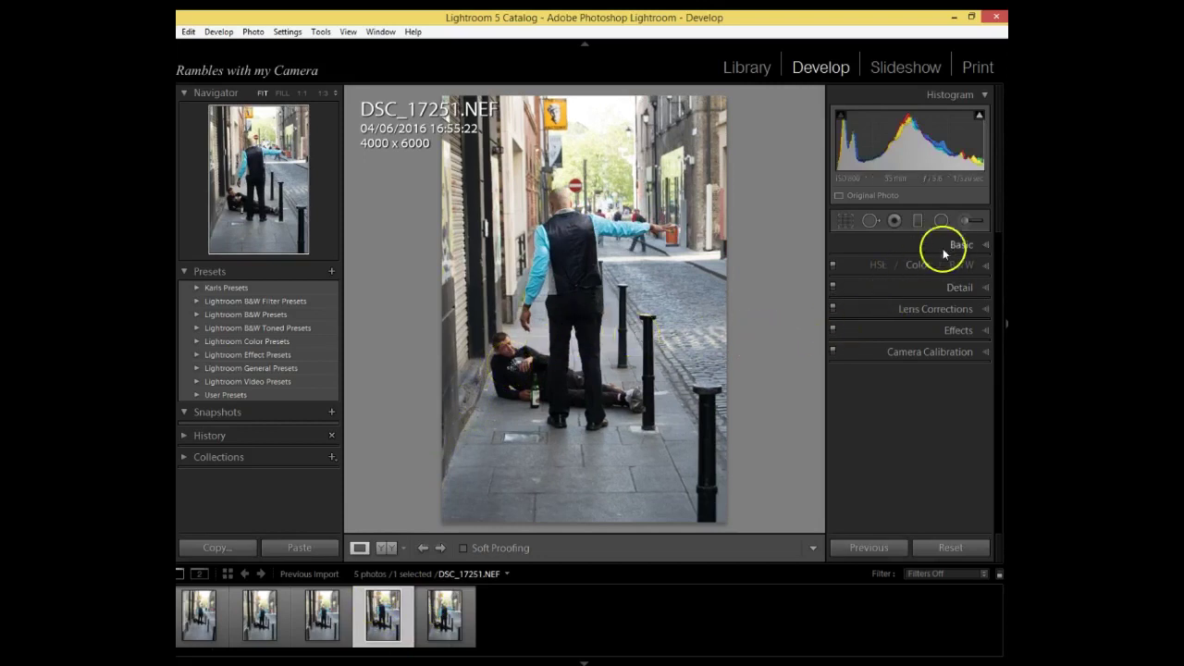
Step: In the basic tone adjustments, set Highlights to −100 and Shadows to +48
left_click(986, 245)
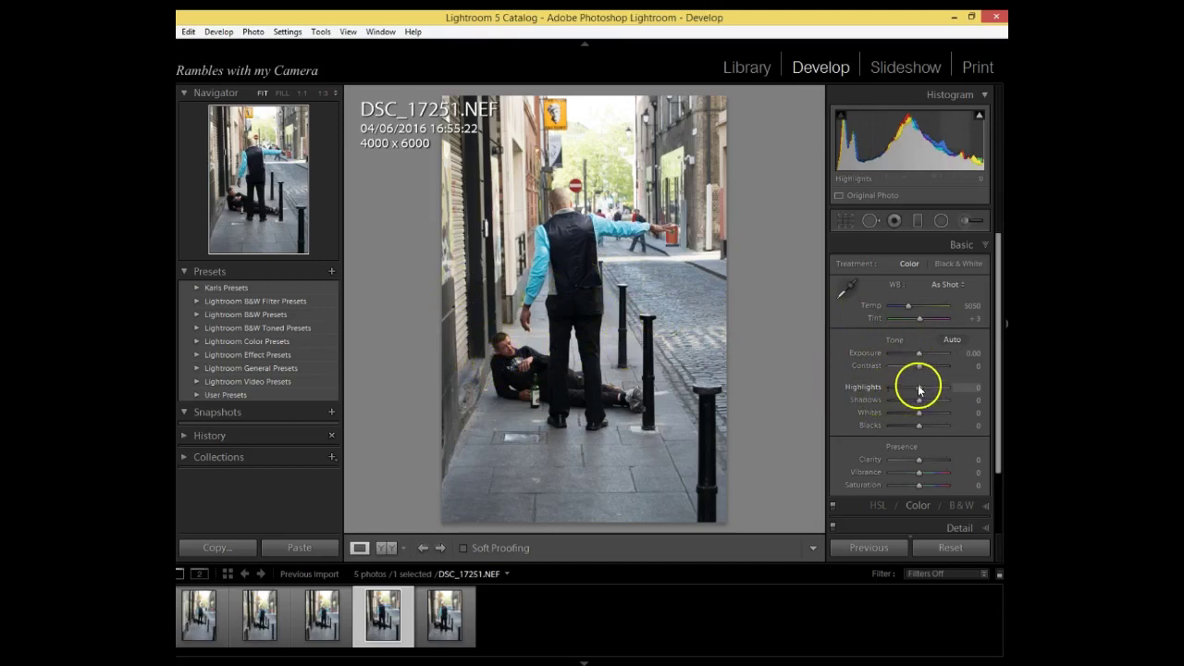
left_click_drag(918, 389, 846, 386)
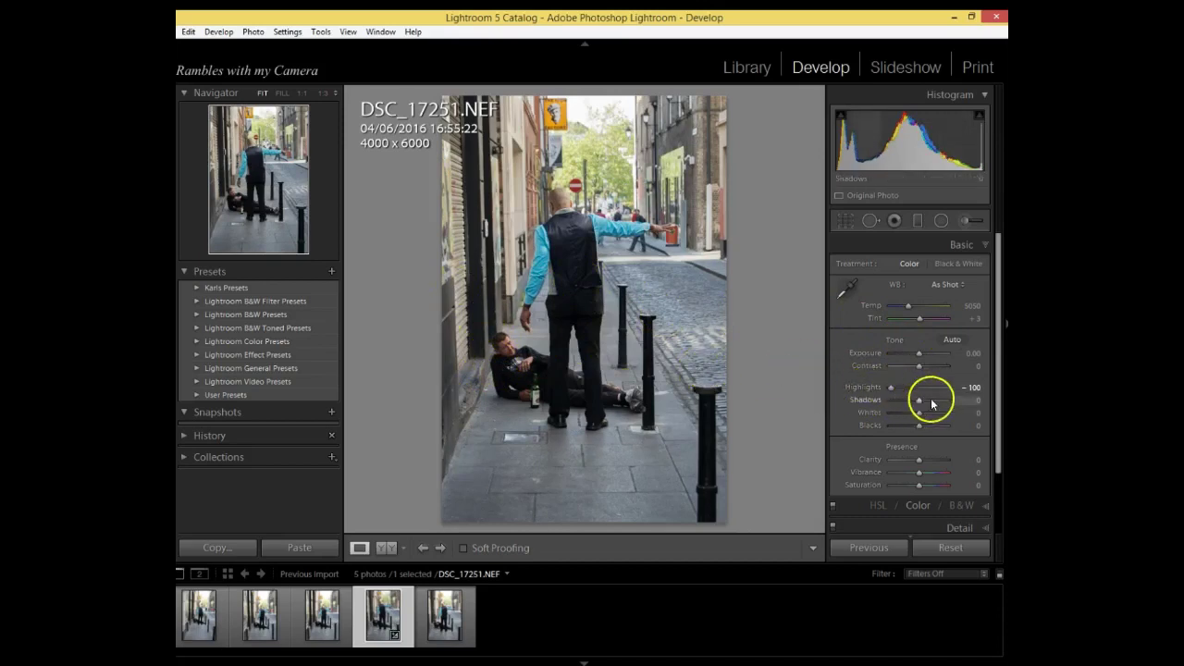
left_click_drag(922, 404, 961, 400)
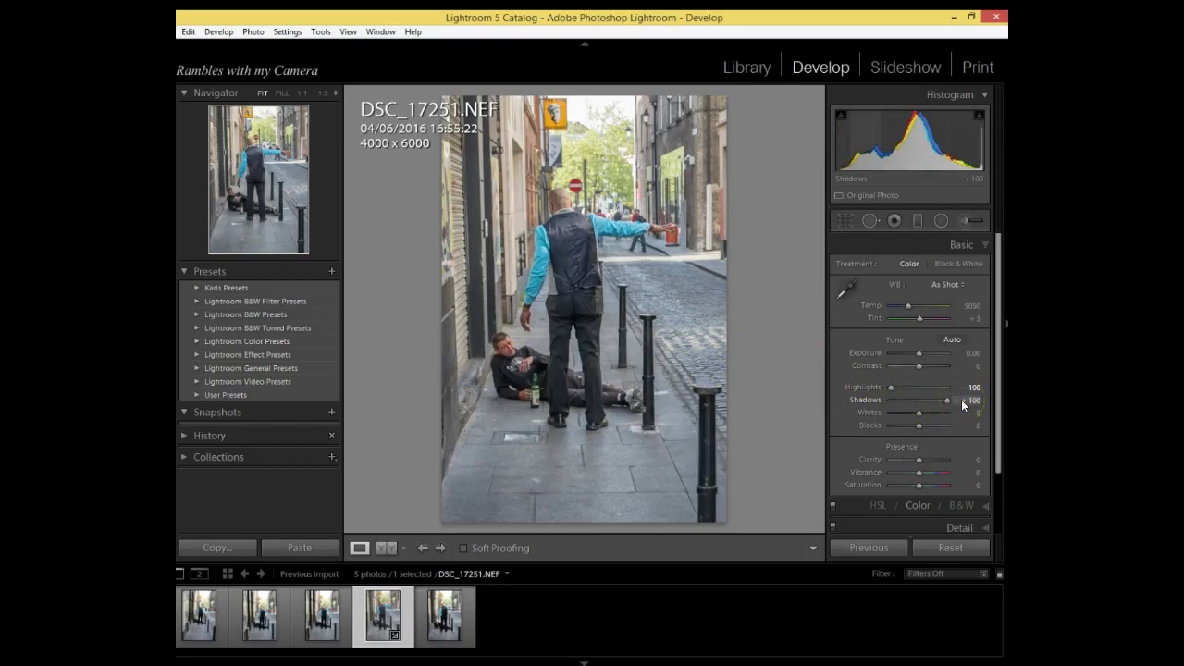
left_click_drag(947, 401, 932, 400)
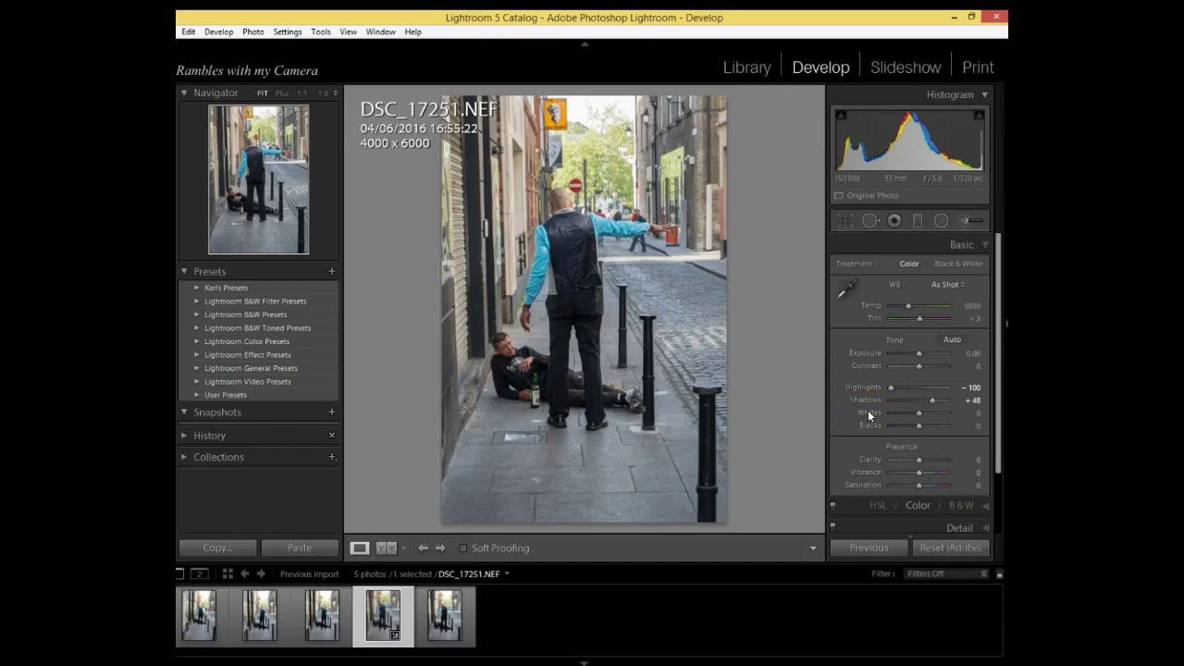
Step: Set Whites to +7, Blacks to −19 and Clarity to +10, and check the photo full screen
left_click_drag(881, 415, 873, 416)
double_click(870, 425, "shift")
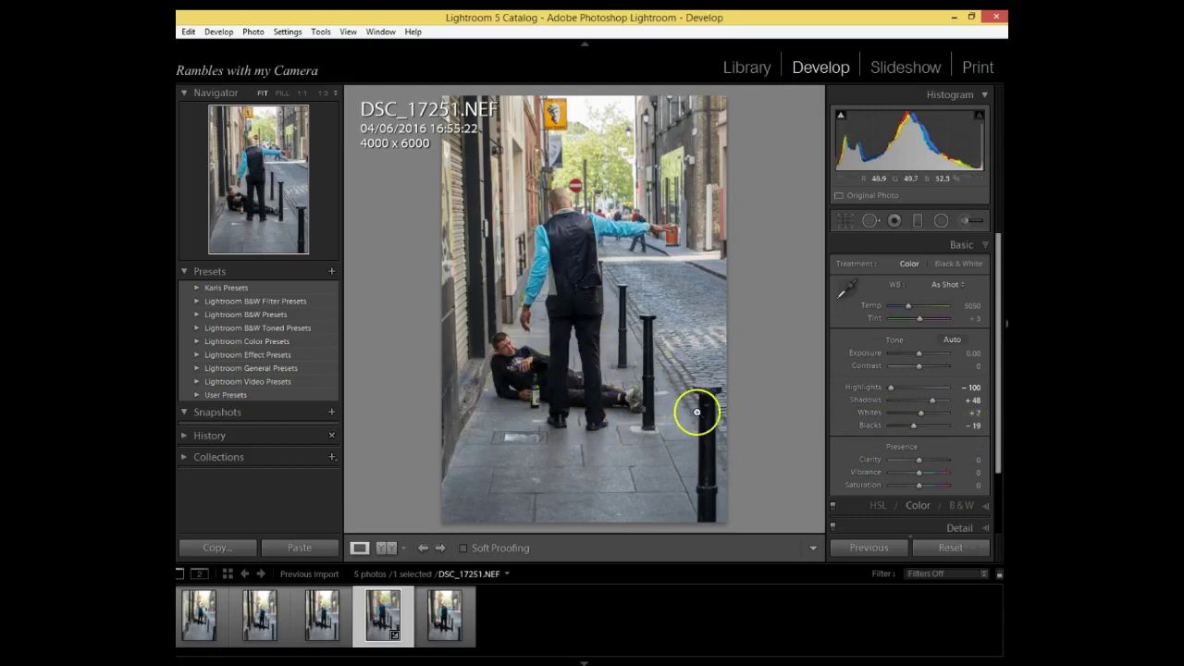
left_click_drag(916, 460, 922, 462)
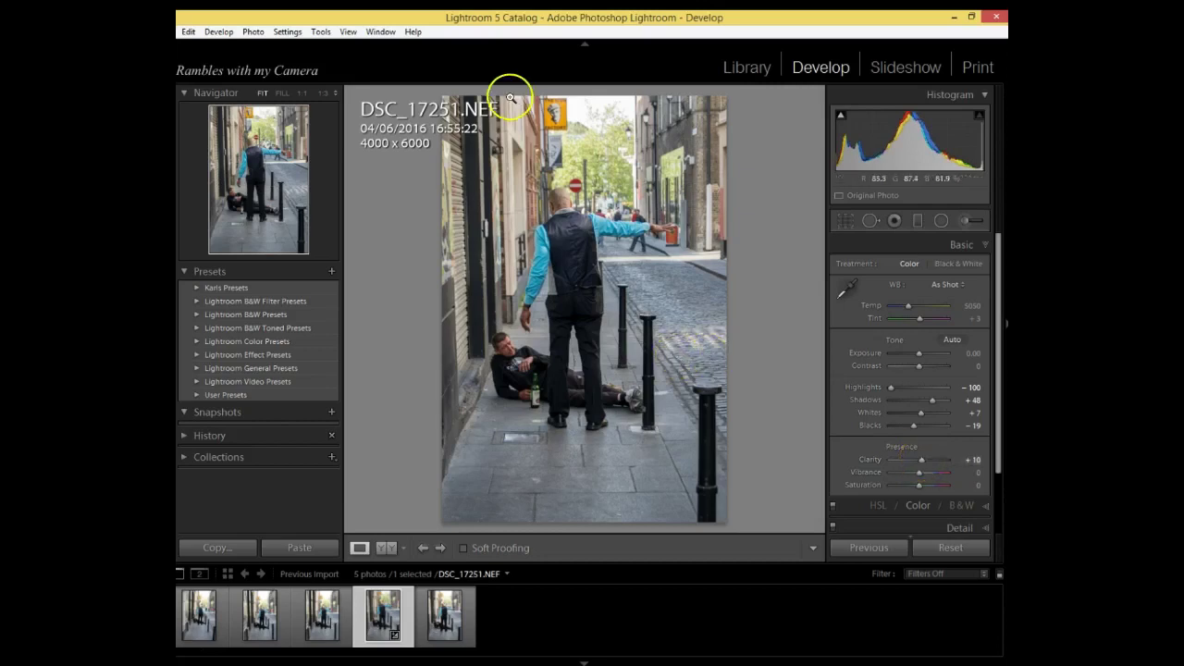
key("f")
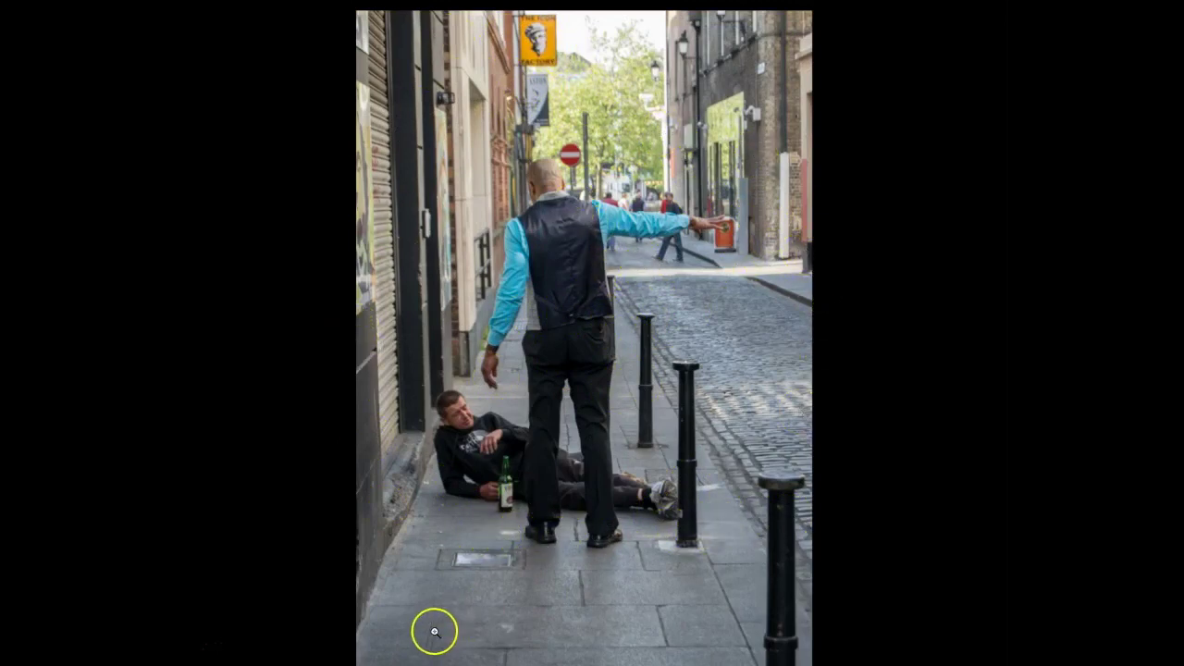
key("Escape")
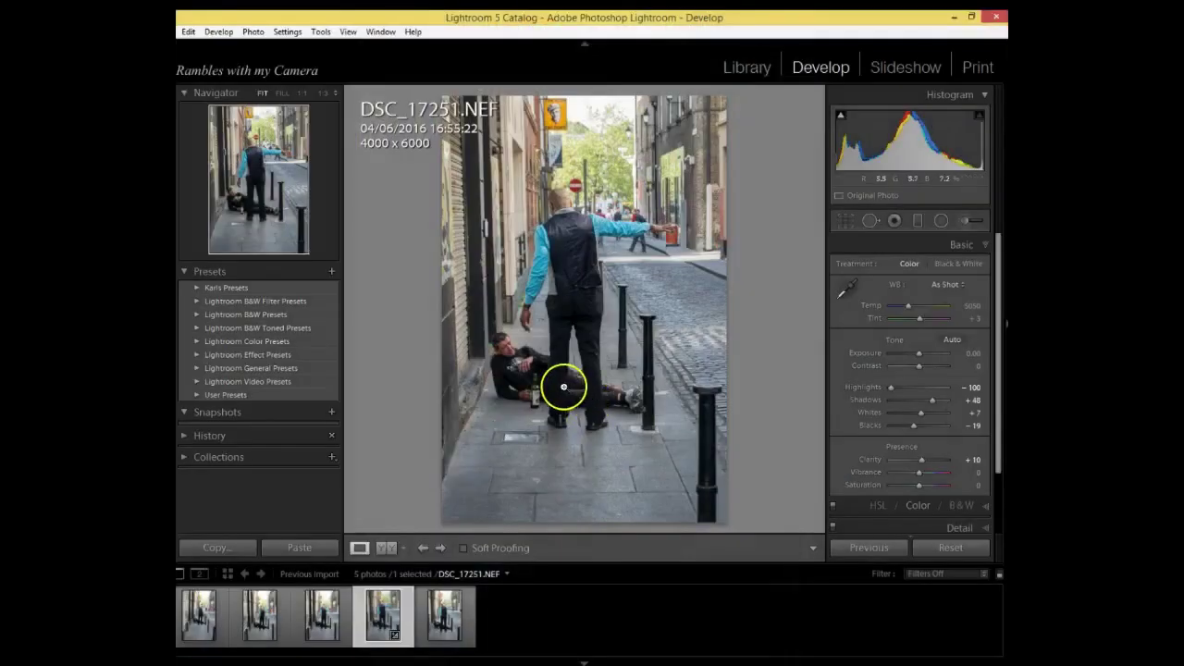
Step: Add a graduated filter with Exposure −0.51 and Shadows −10, running diagonally from the photo's upper-right corner towards the standing man
left_click(919, 220)
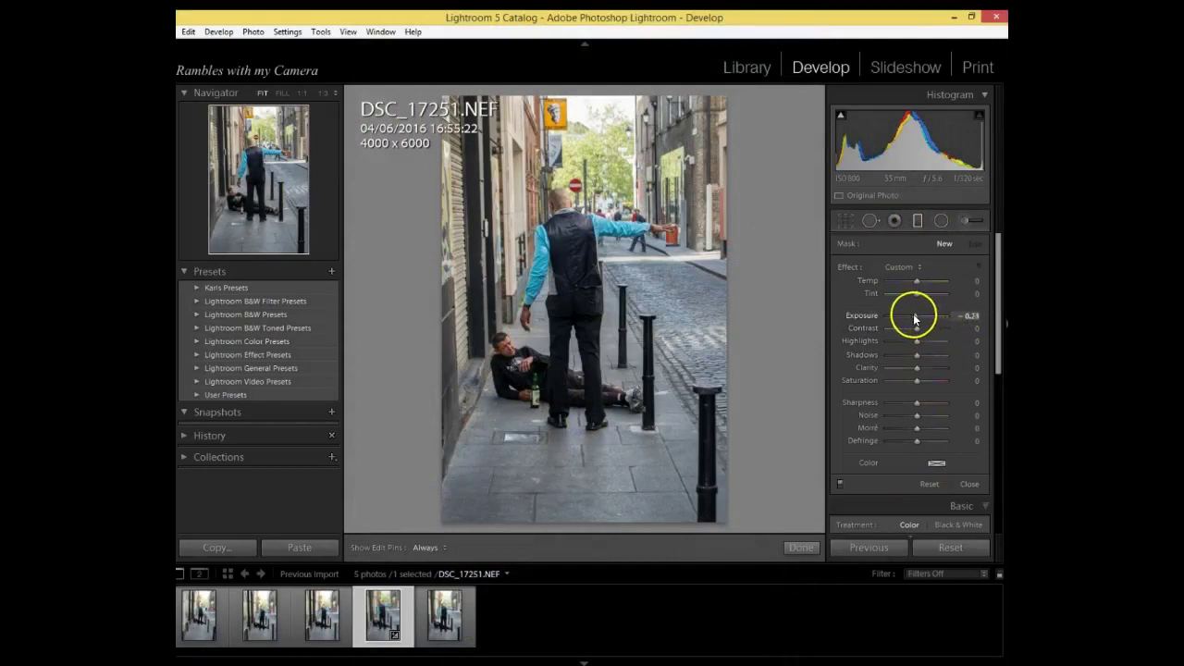
left_click(569, 231)
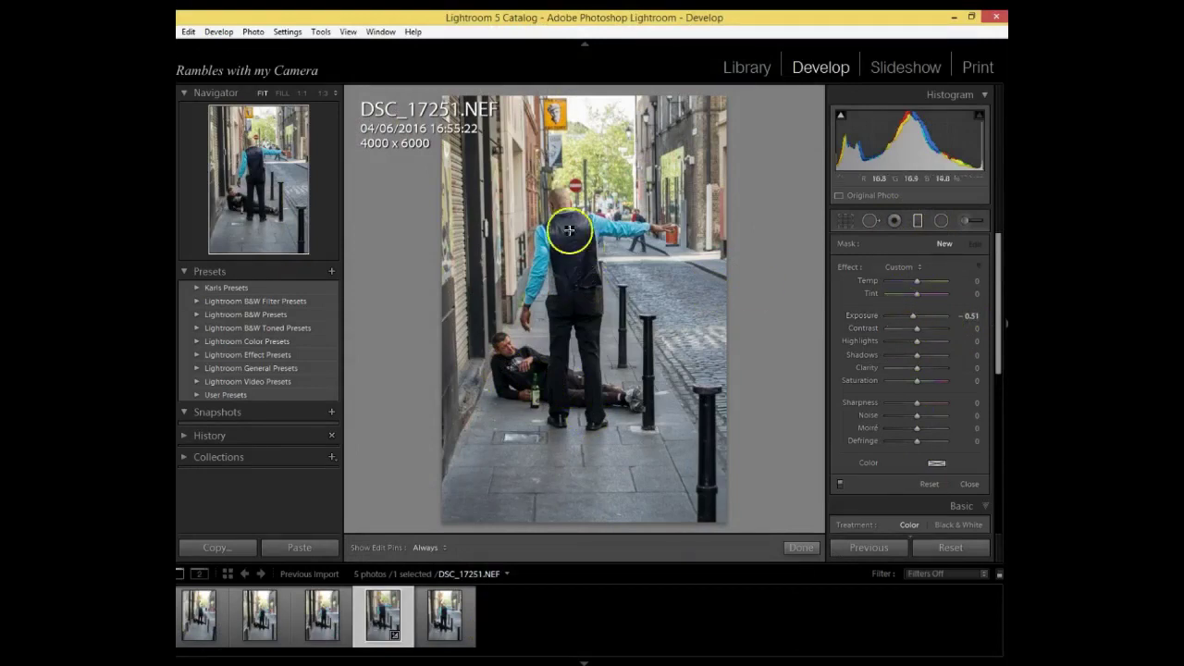
left_click(870, 380)
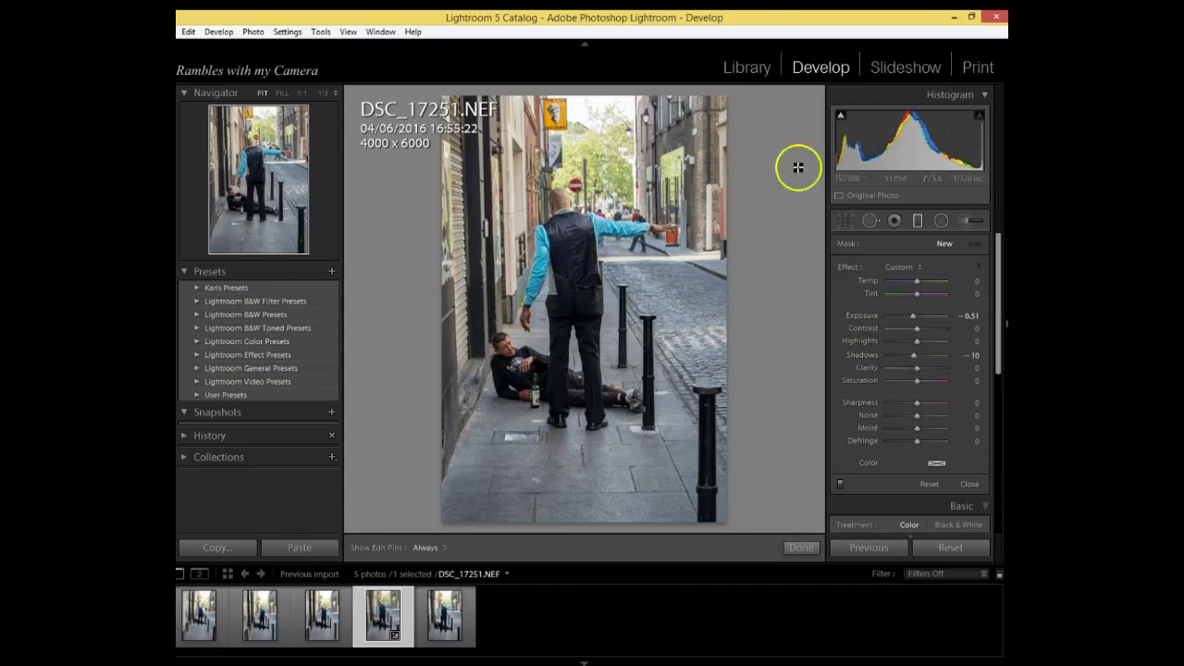
left_click_drag(719, 98, 502, 296)
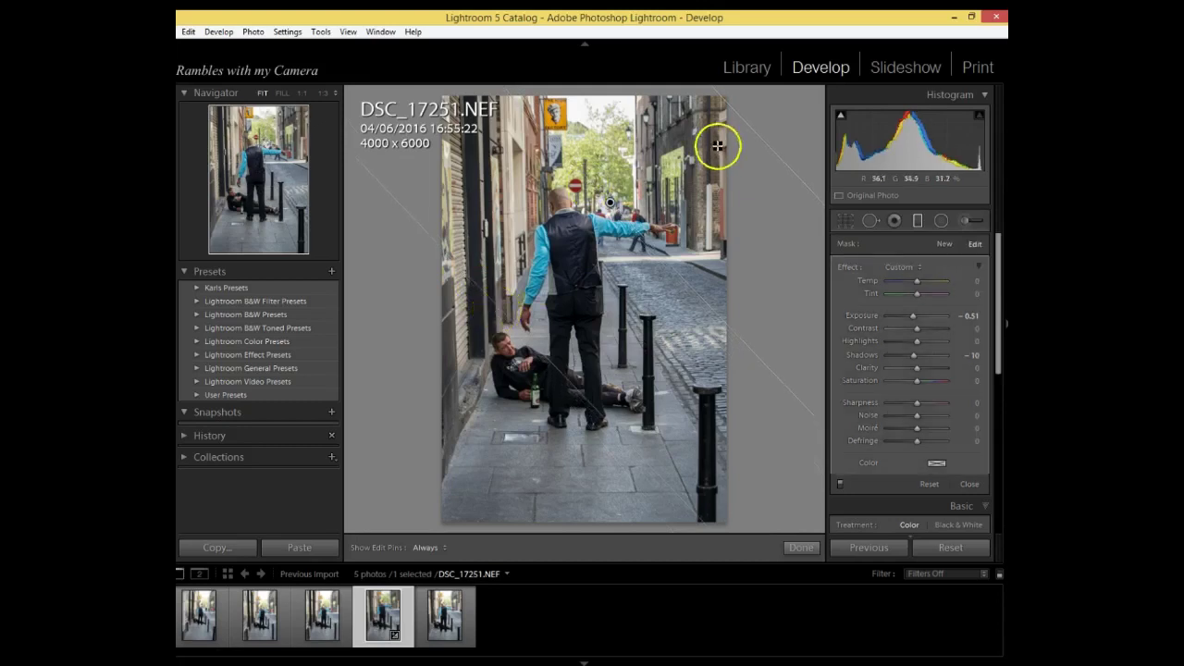
Step: Add matching graduated filters inward from the upper-left side and both lower corners, preview the photo full screen, and finish the filter editing
left_click_drag(448, 171, 639, 266)
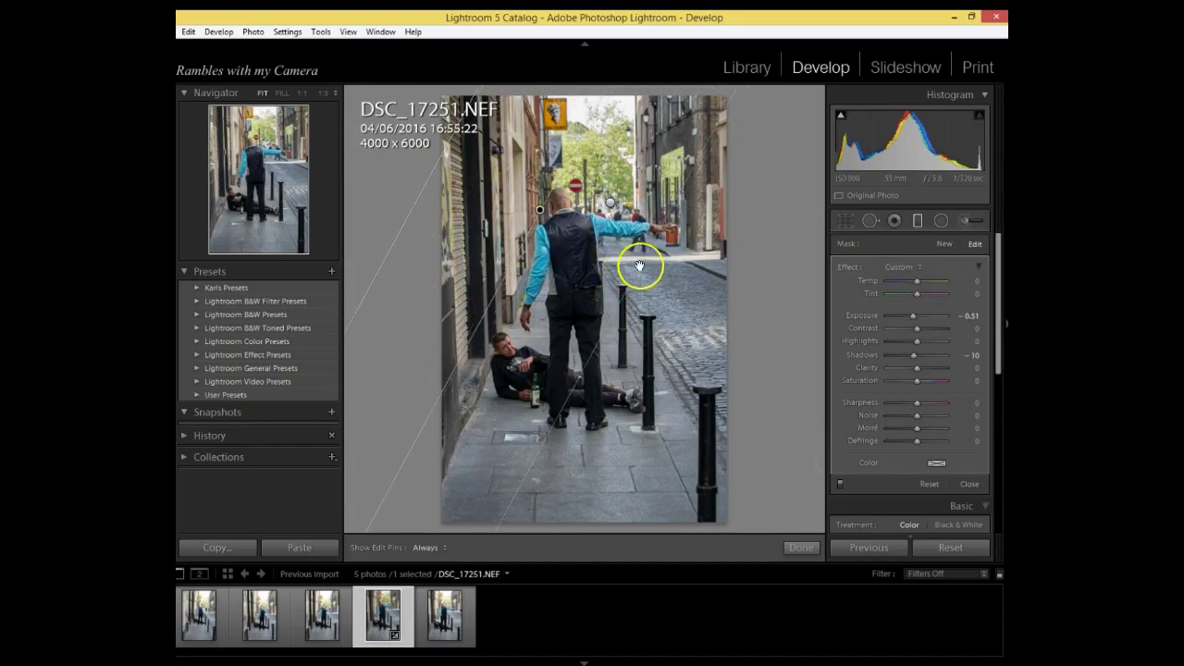
left_click_drag(449, 526, 593, 268)
left_click_drag(726, 480, 481, 392)
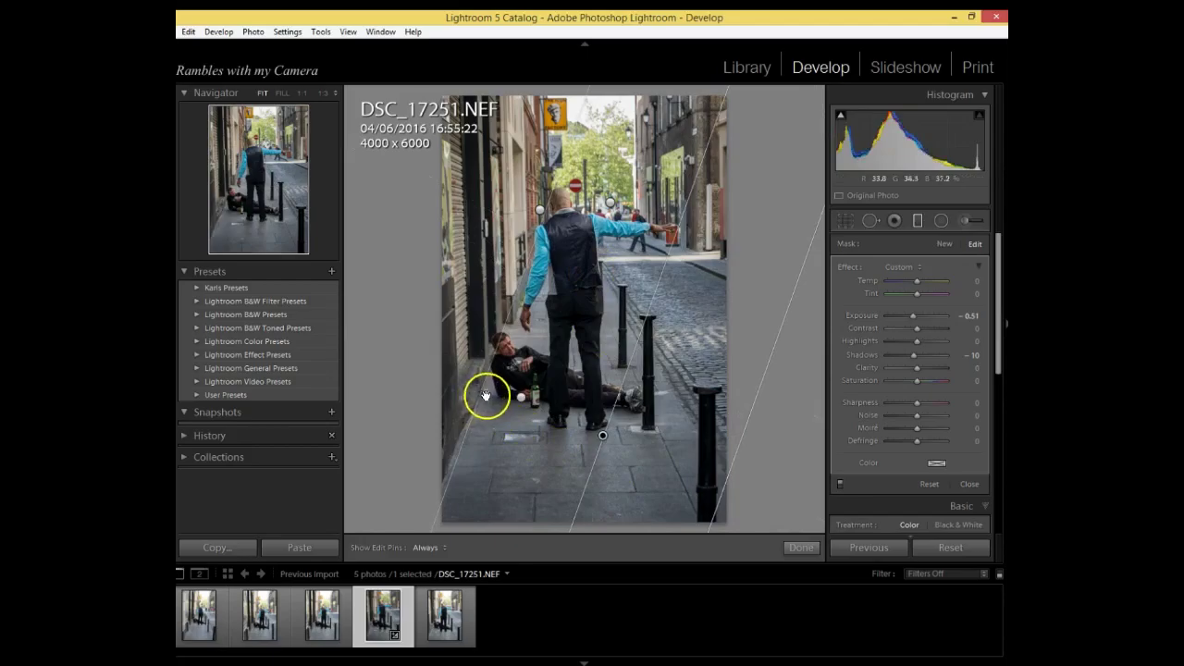
key("f")
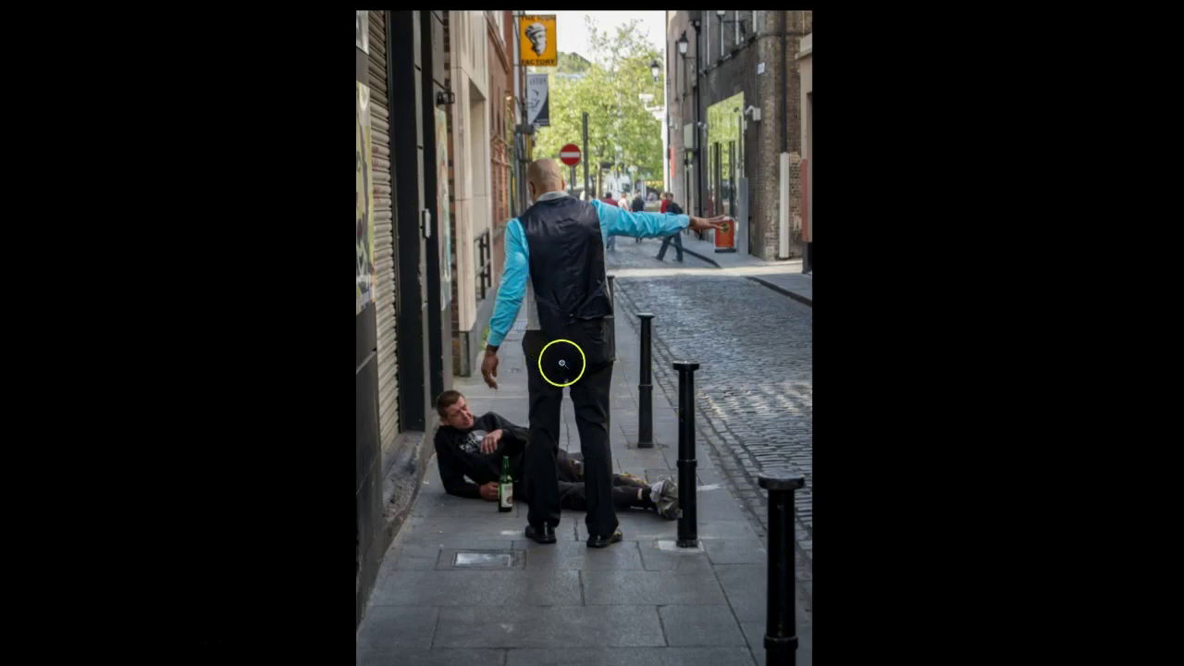
key("f")
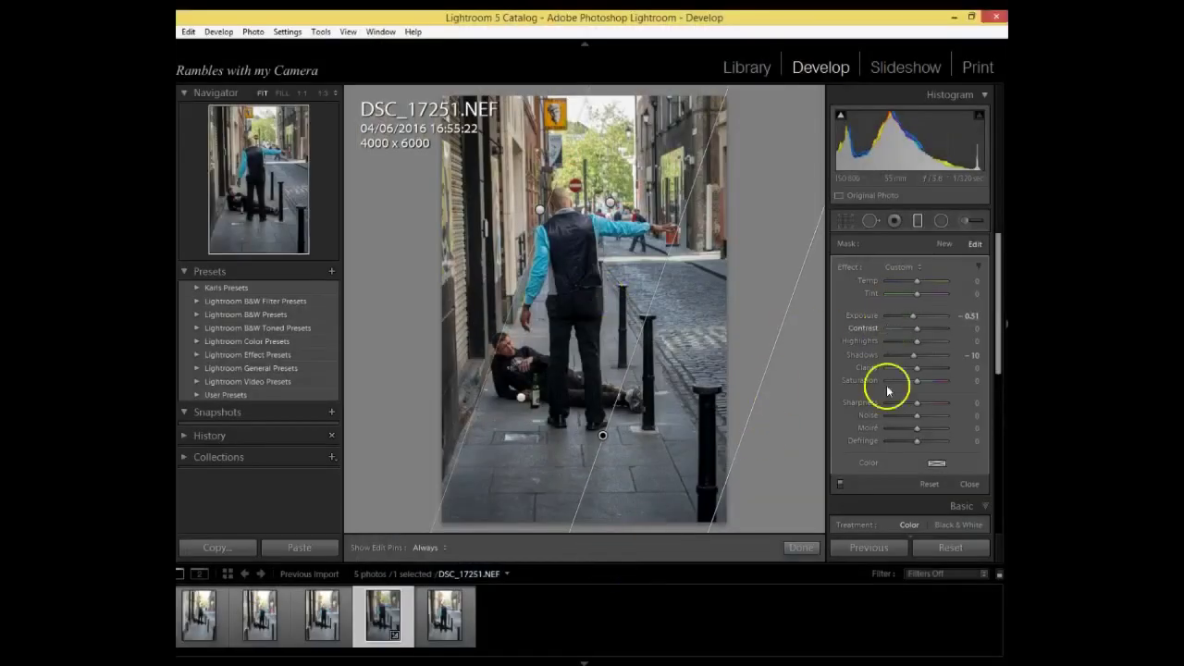
left_click(801, 549)
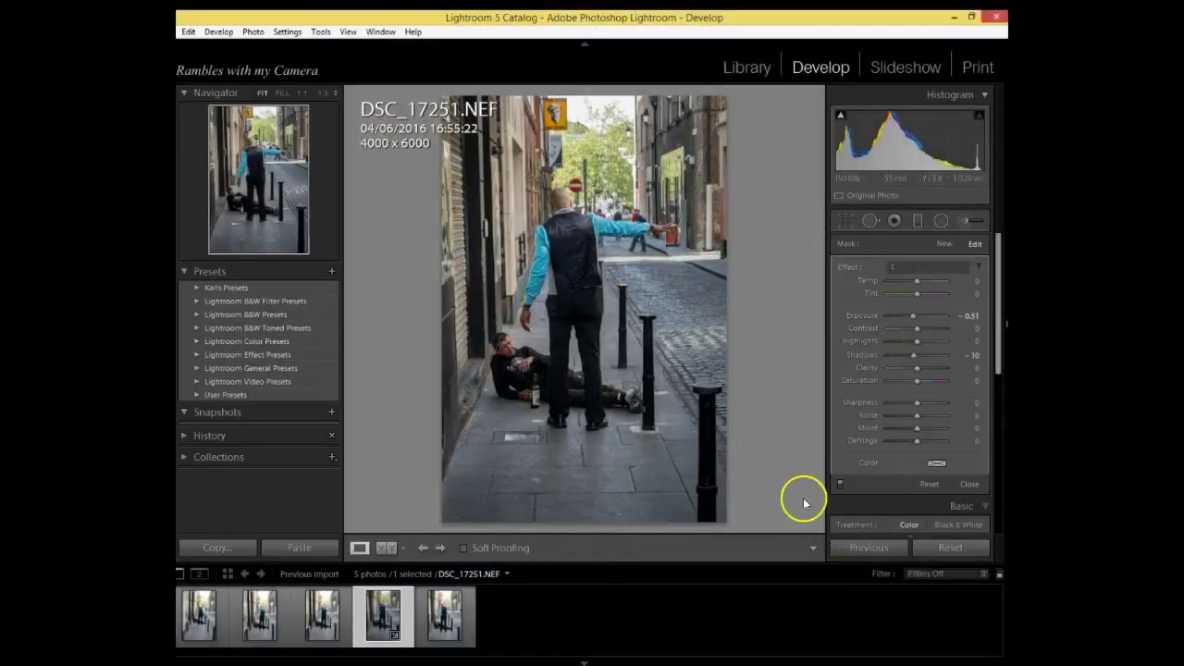
Step: With the adjustment brush at Exposure 0.23 and Shadows 0, brighten the background trees and the standing man's blue sleeves, and preview the photo full screen
left_click(967, 222)
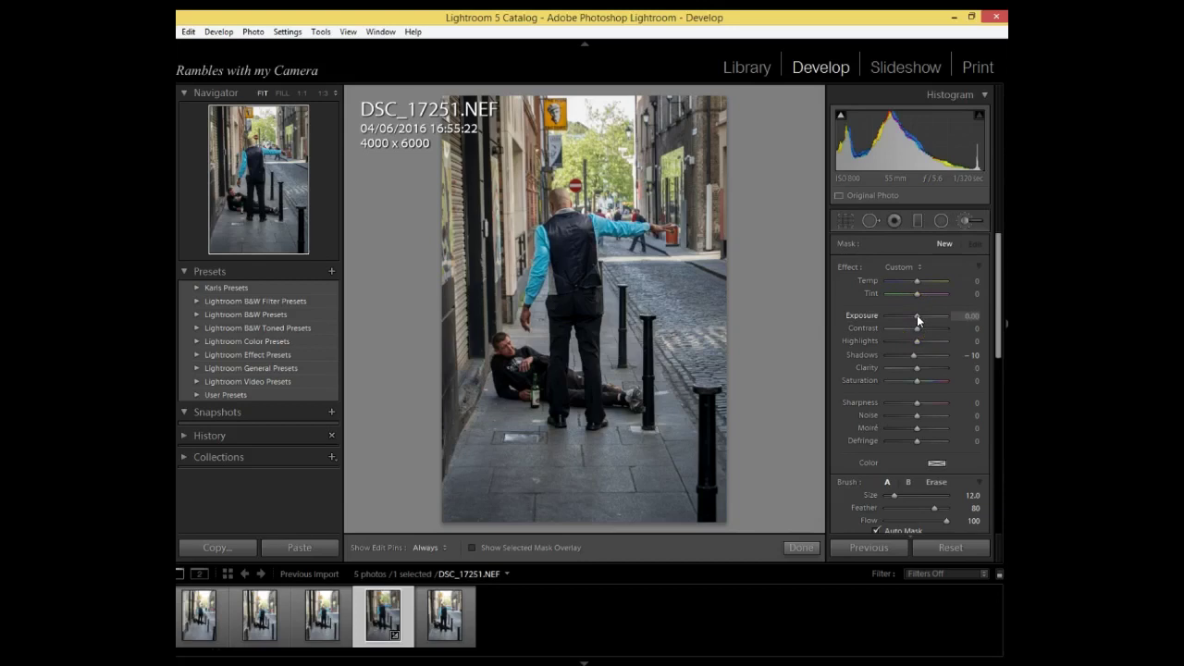
left_click_drag(917, 315, 918, 314)
scroll(577, 228, "up", 3)
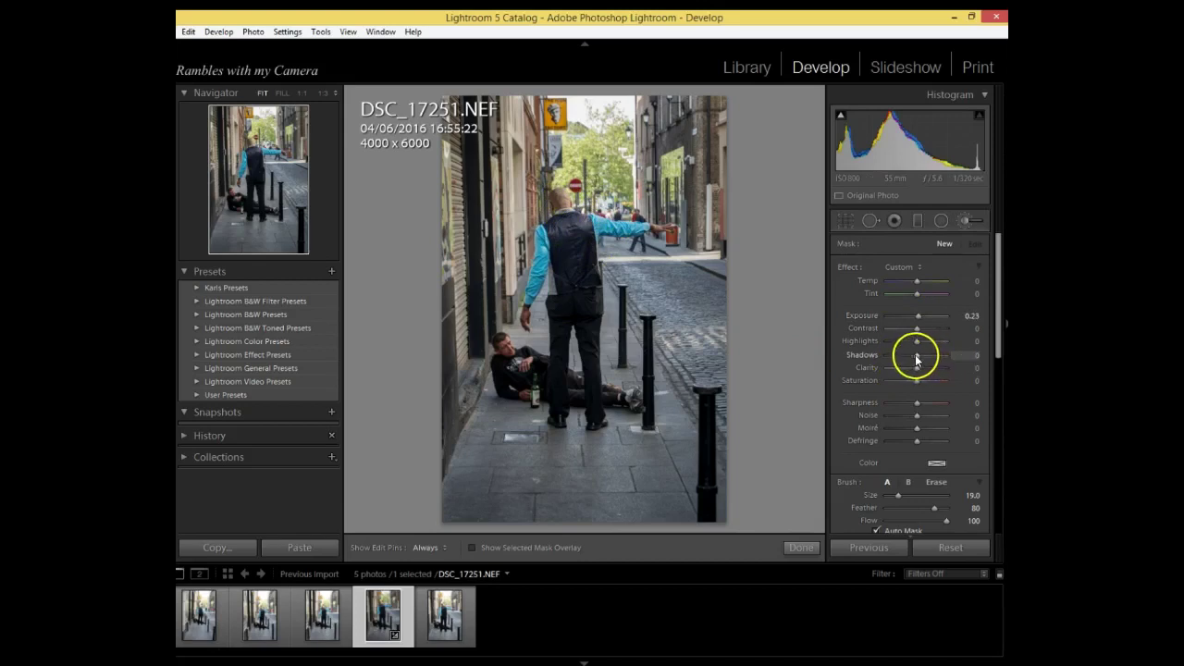
scroll(639, 166, "down", 1)
key("h")
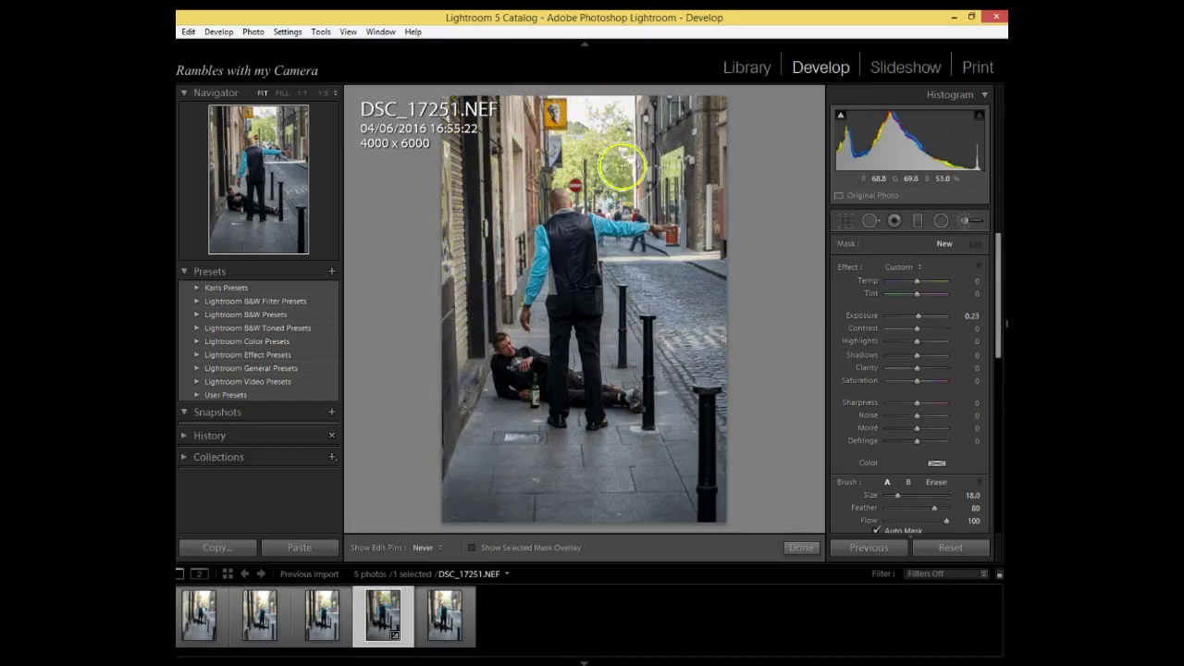
left_click(664, 251)
mouse_move(663, 252)
left_mouse_down()
mouse_move(620, 246)
mouse_move(624, 292)
mouse_move(615, 259)
mouse_move(624, 282)
mouse_move(538, 271)
left_mouse_up()
scroll(558, 275, "down", 4)
key("h")
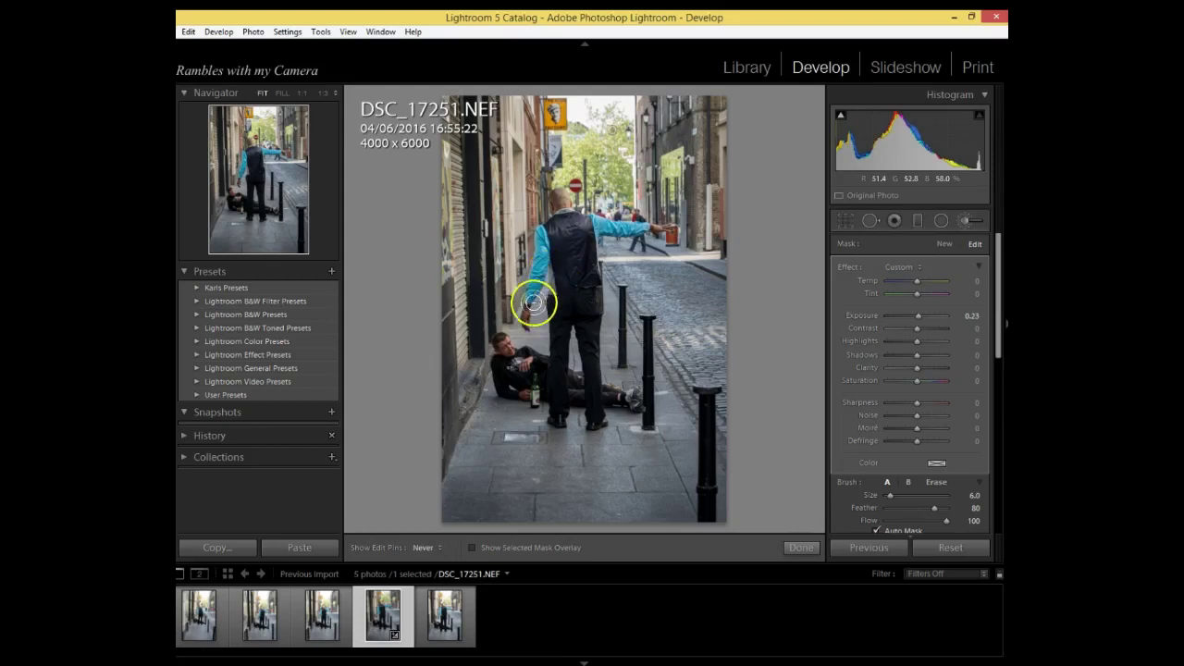
key("h")
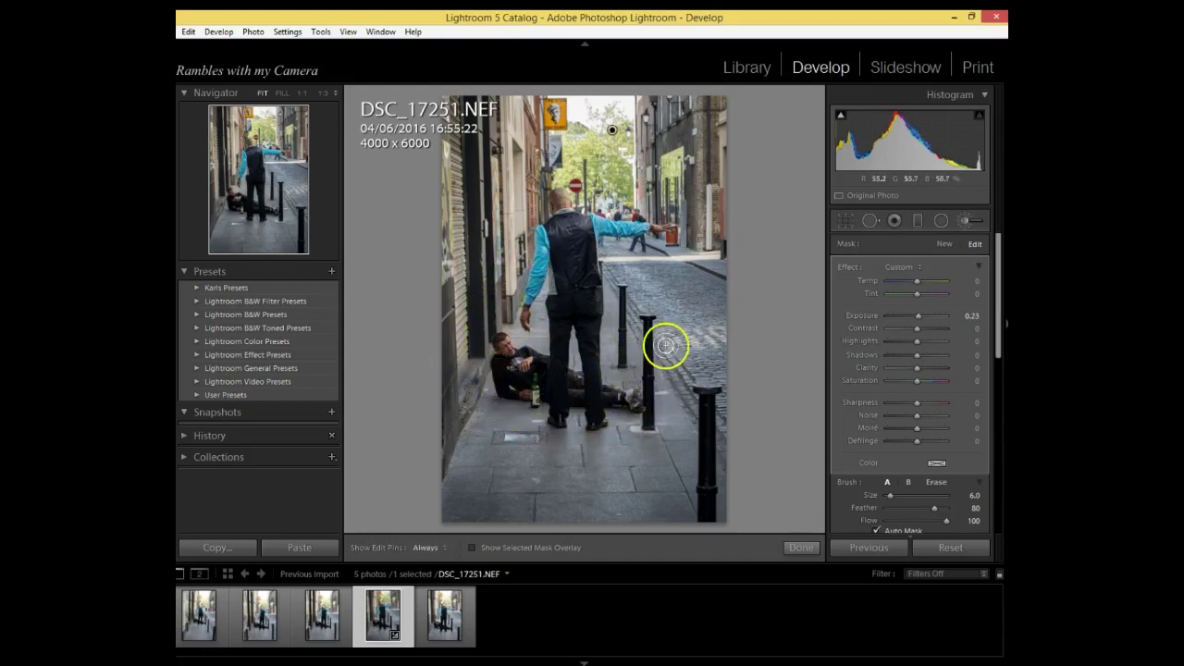
key("f")
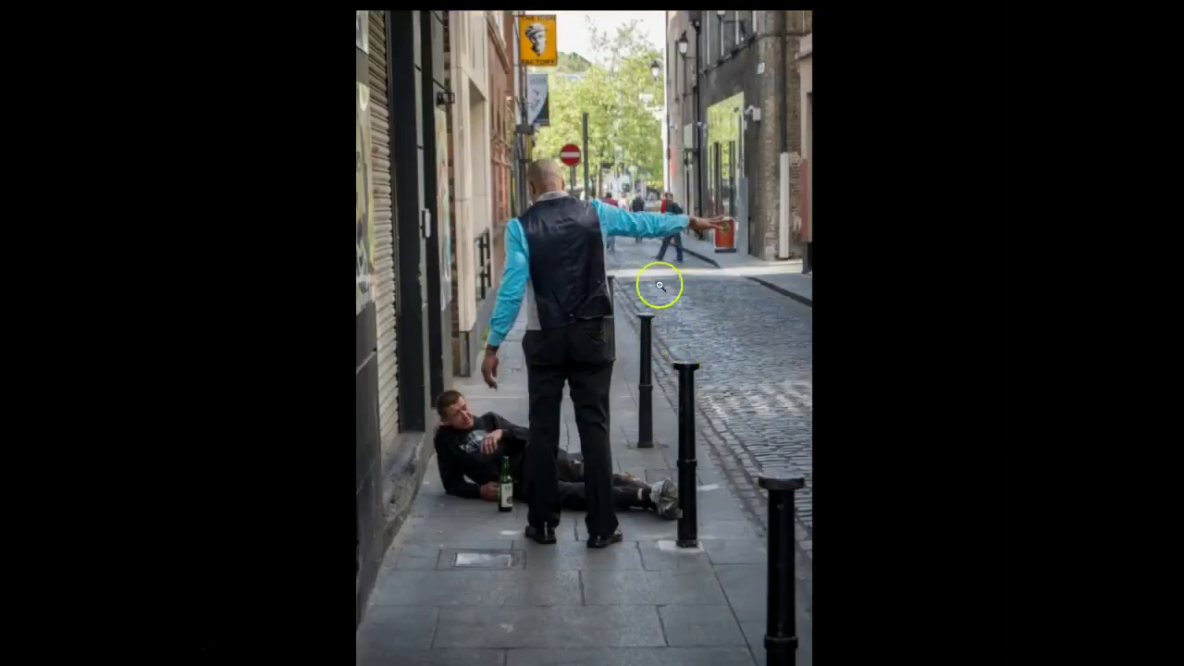
key("f")
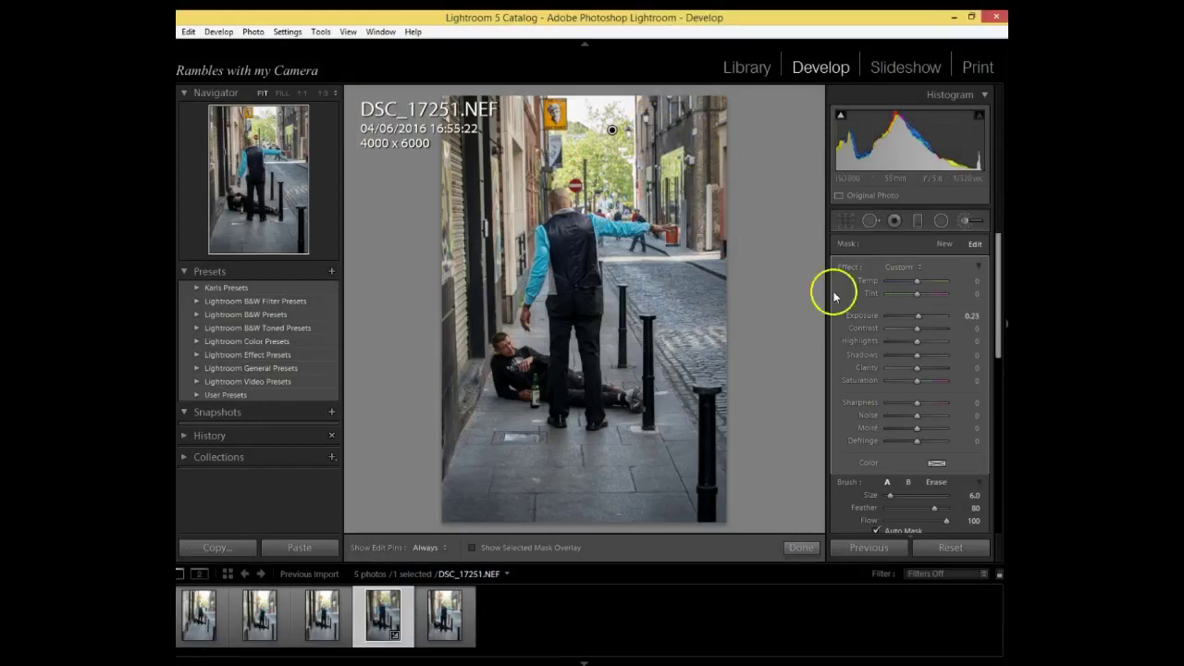
Step: Add a new brush adjustment with Exposure −0.14, paint over the background and the wall beside the lying man, and preview full screen
left_click(945, 244)
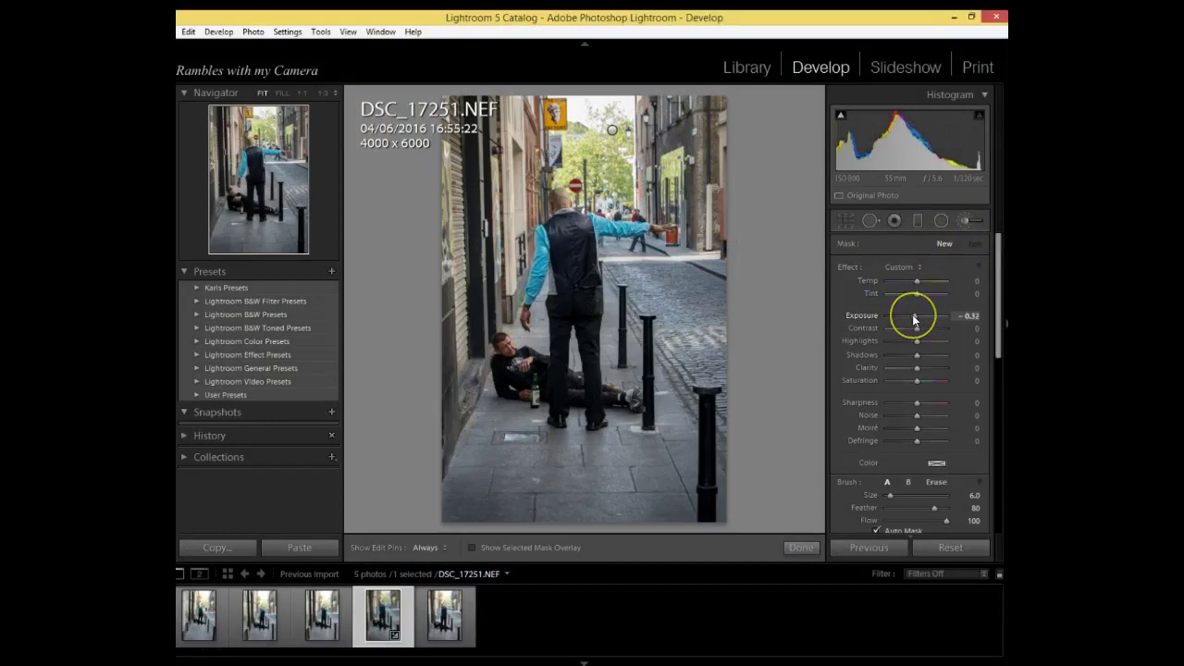
left_click_drag(913, 315, 914, 314)
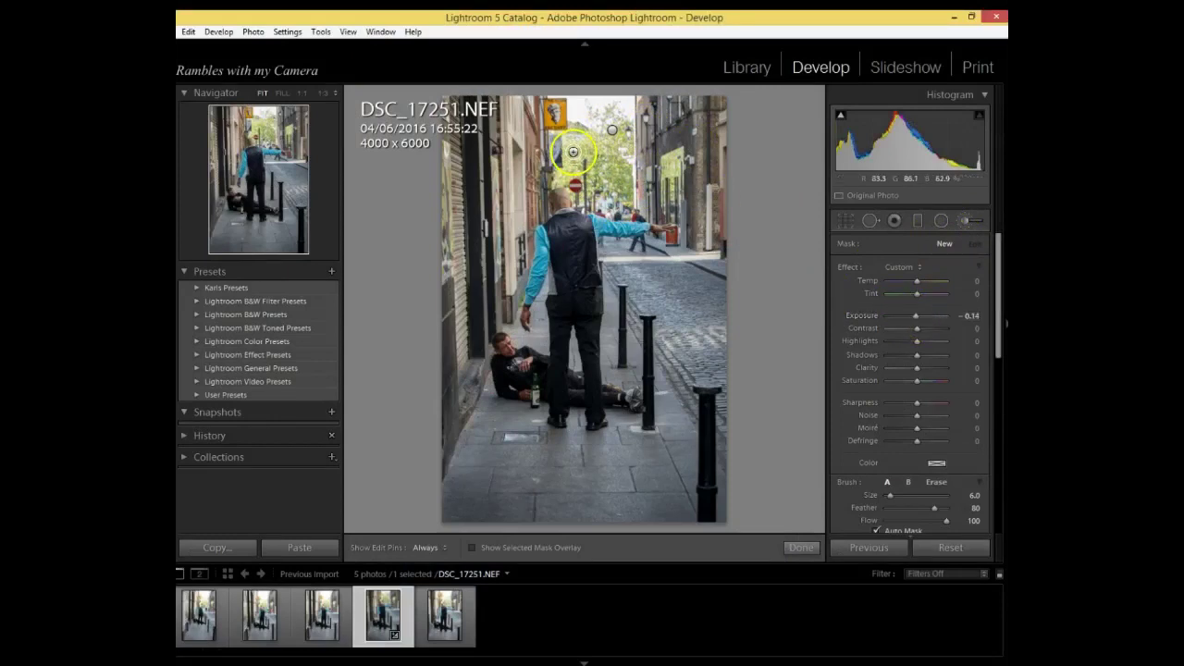
key("h")
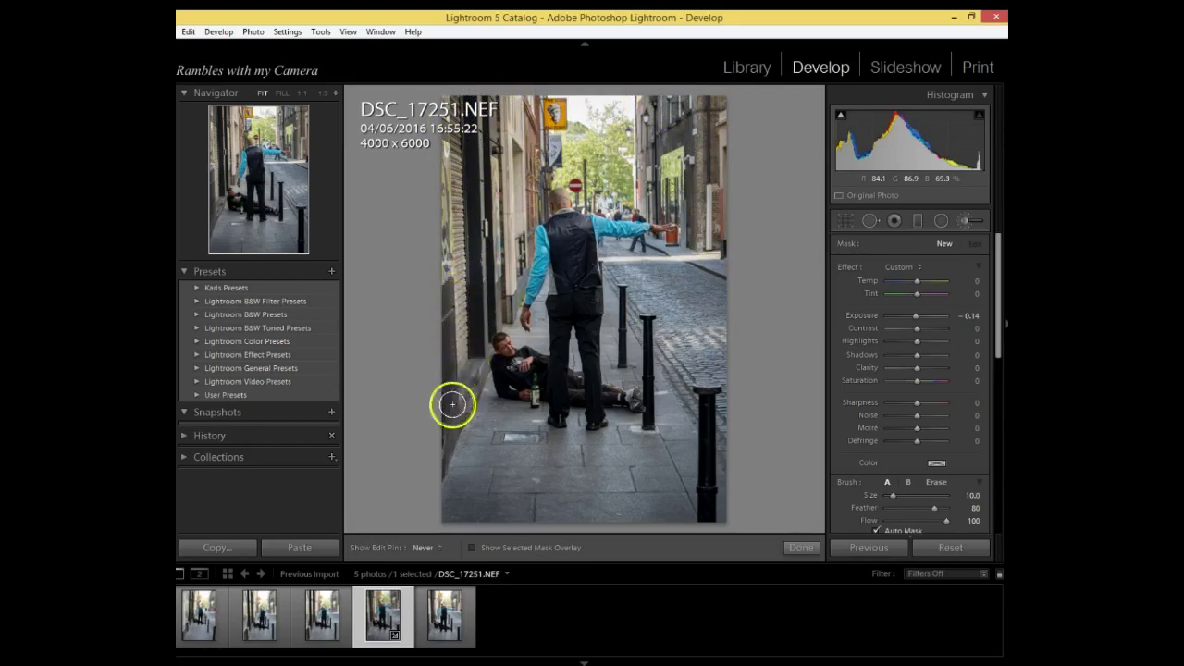
key("bracketleft")
key("bracketleft")
key("bracketleft")
key("bracketleft")
mouse_move(465, 389)
left_mouse_down()
mouse_move(475, 361)
mouse_move(481, 380)
mouse_move(471, 362)
mouse_move(481, 336)
mouse_move(500, 330)
left_mouse_up()
key("h")
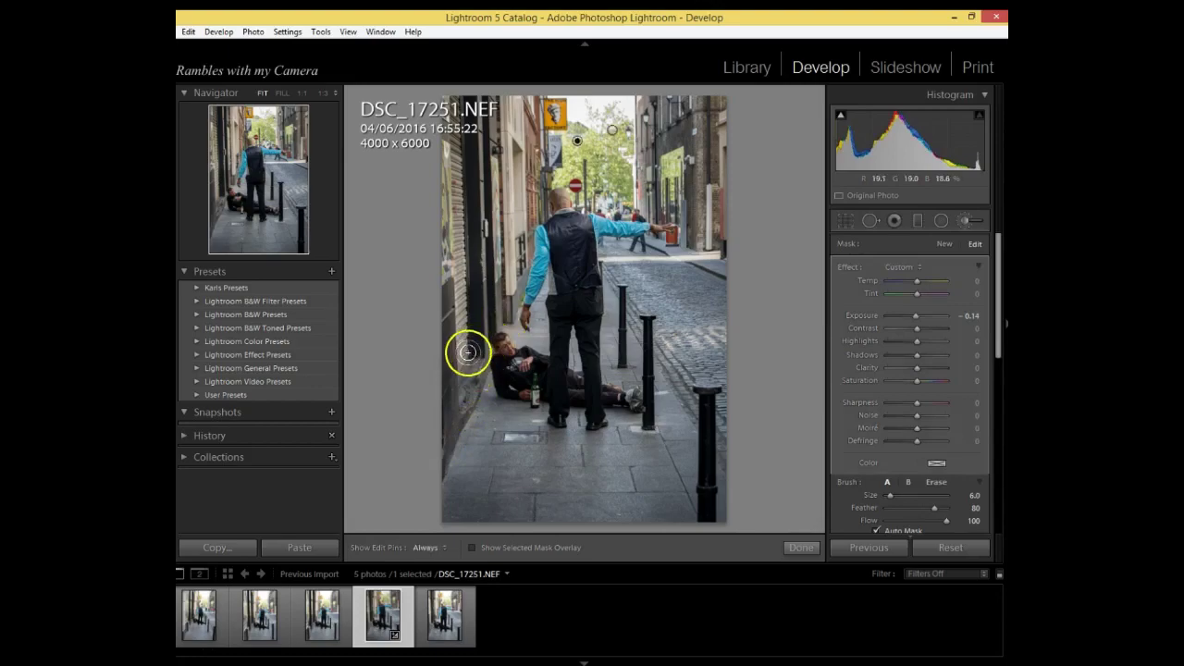
key("f")
key("f")
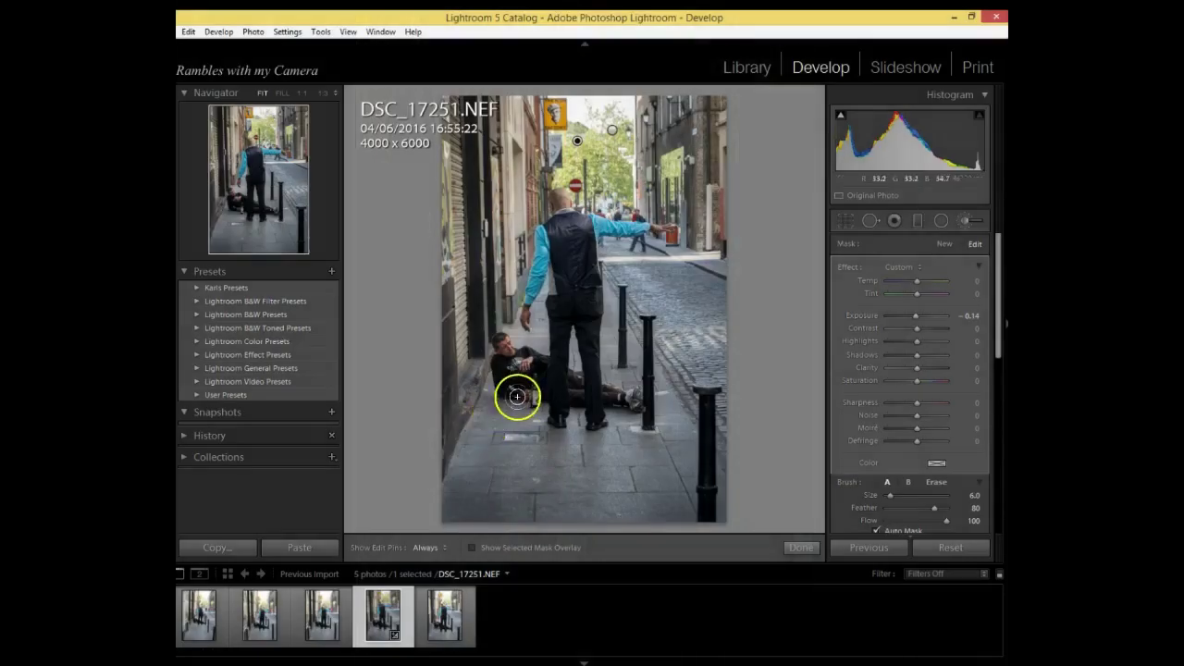
key("h")
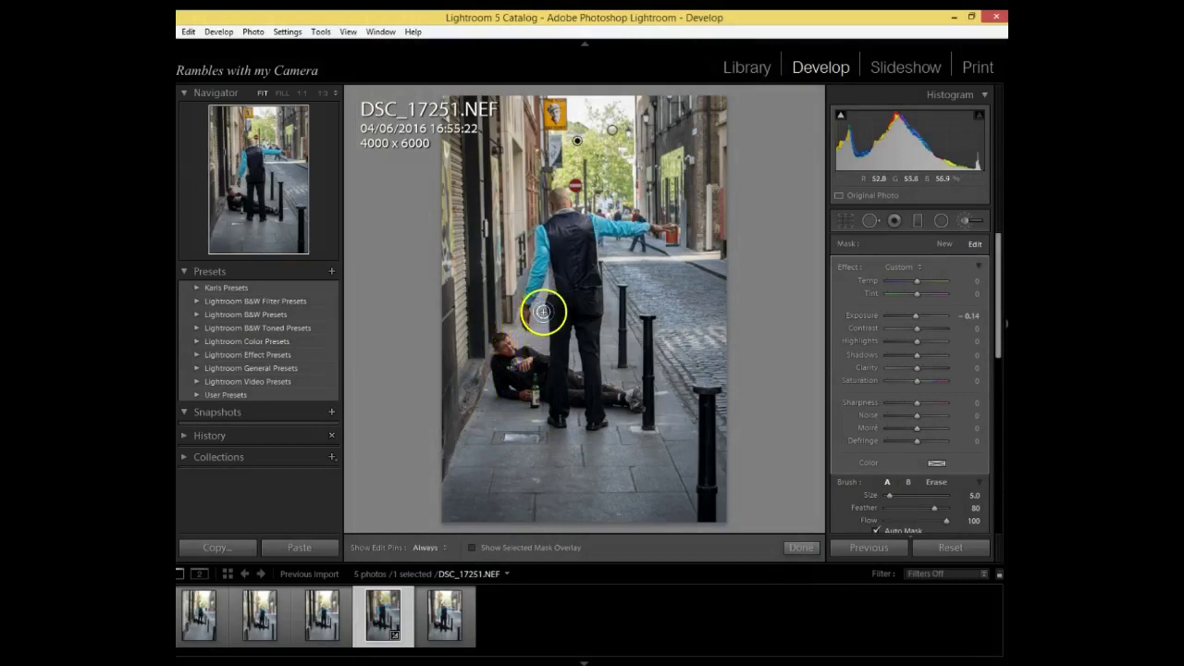
Step: With the Exposure −0.14 brush at size 5.0, darken the pavement around the standing and lying men
key("h")
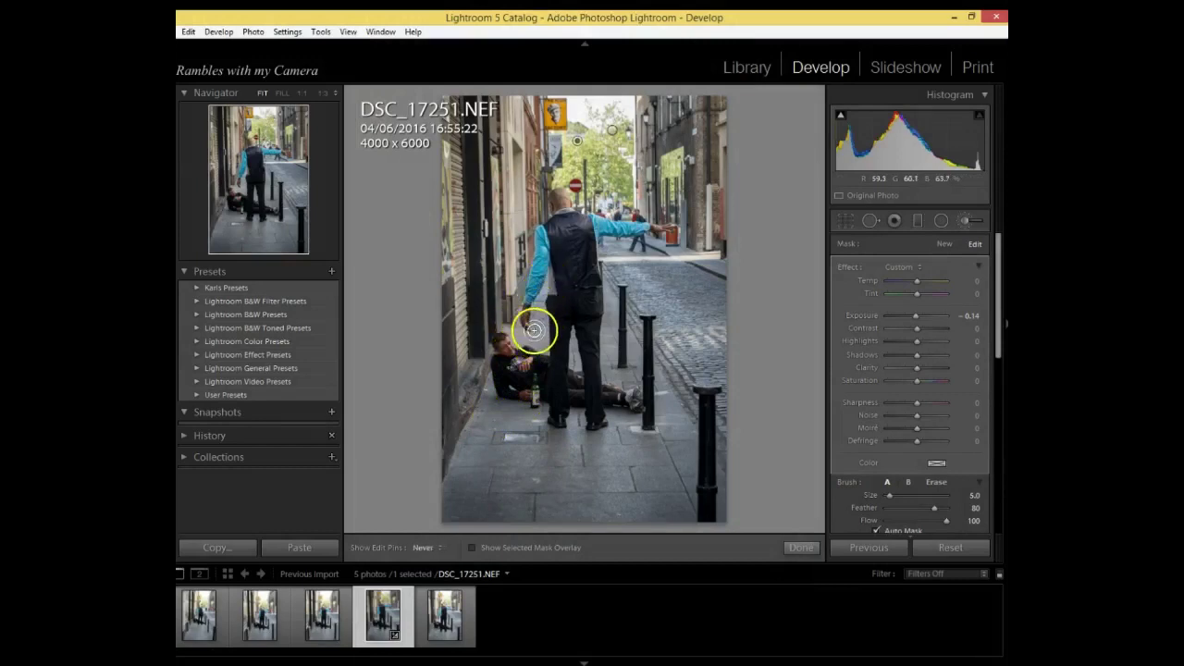
key("h")
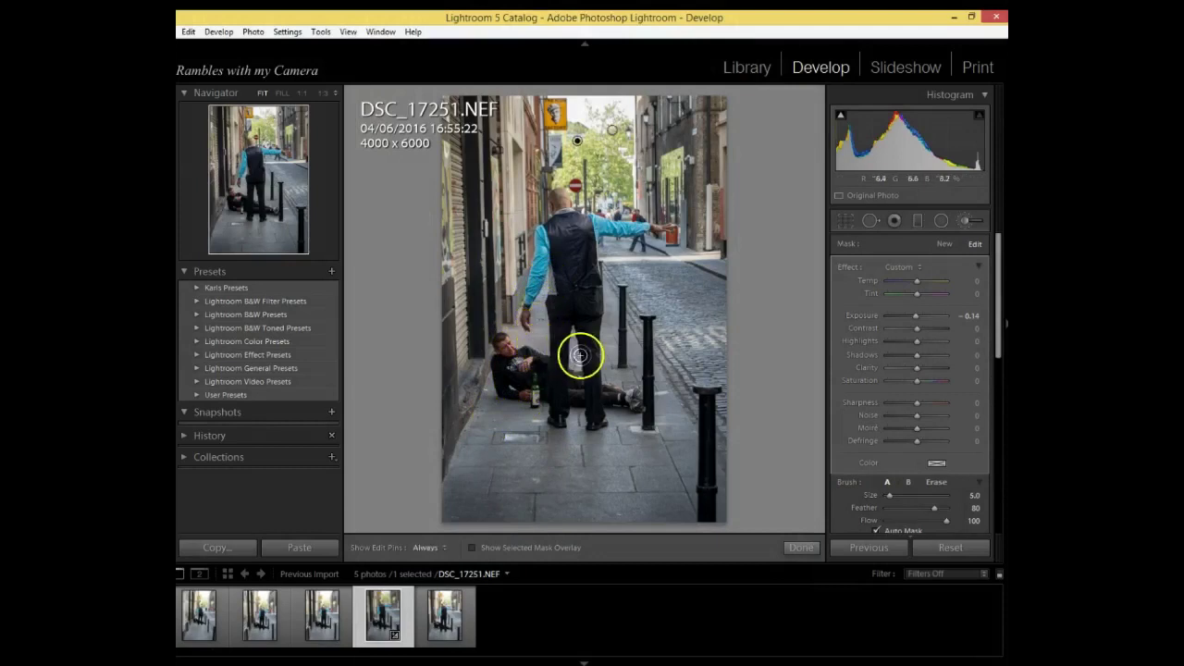
key("h")
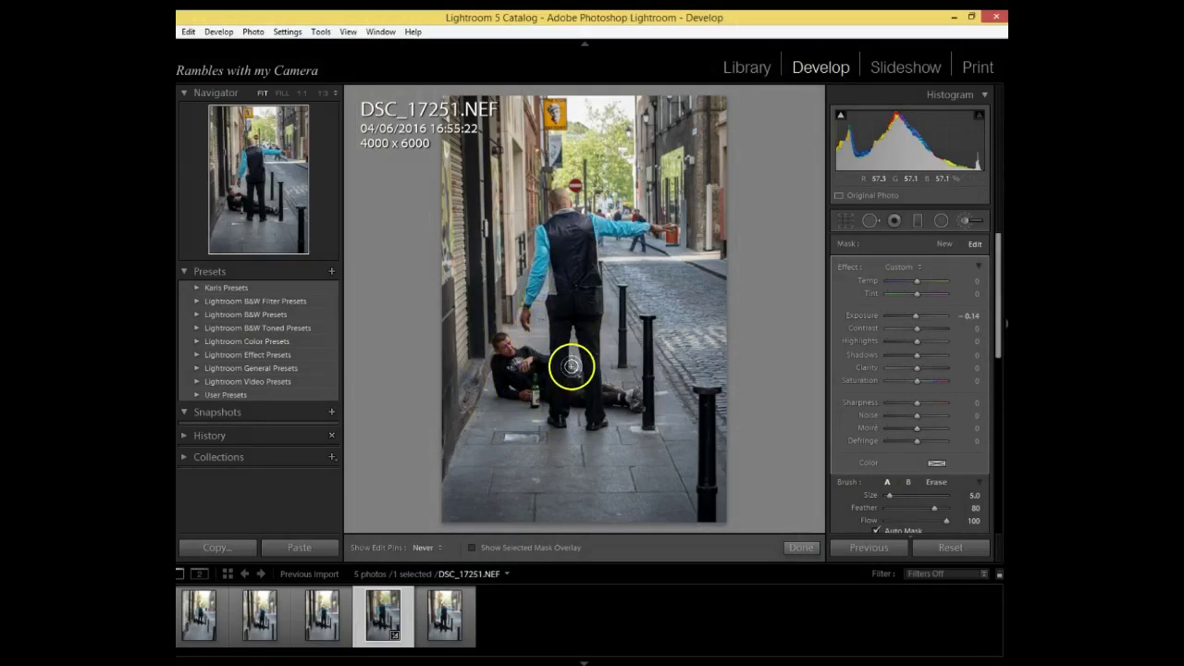
key("h")
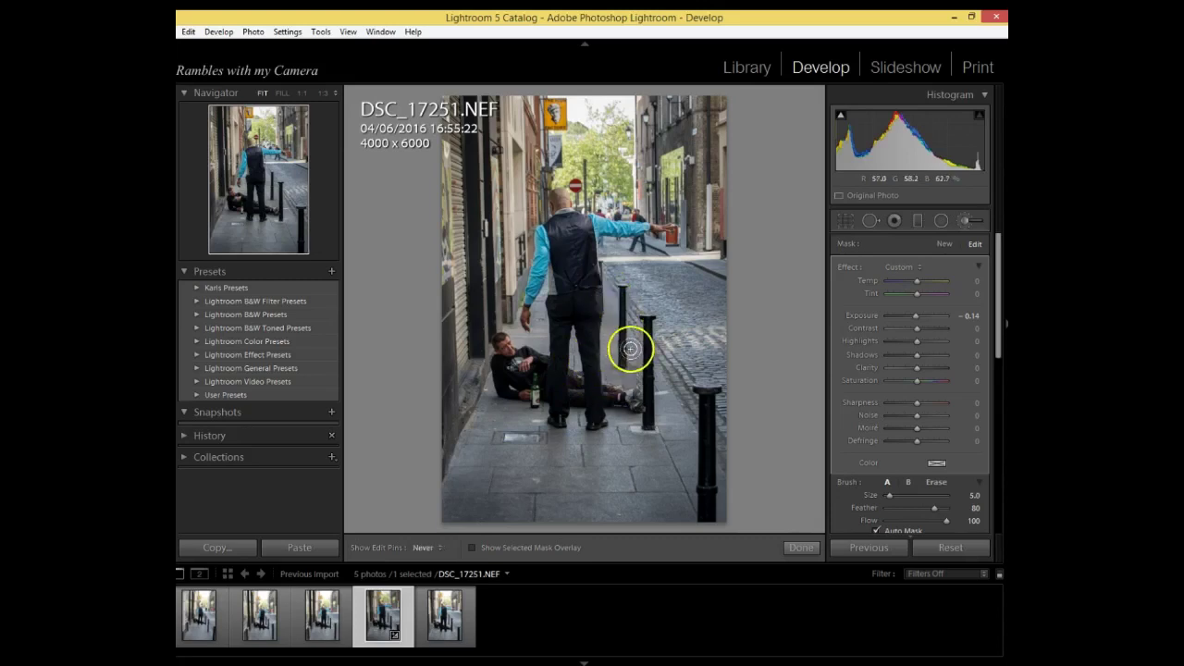
key("h")
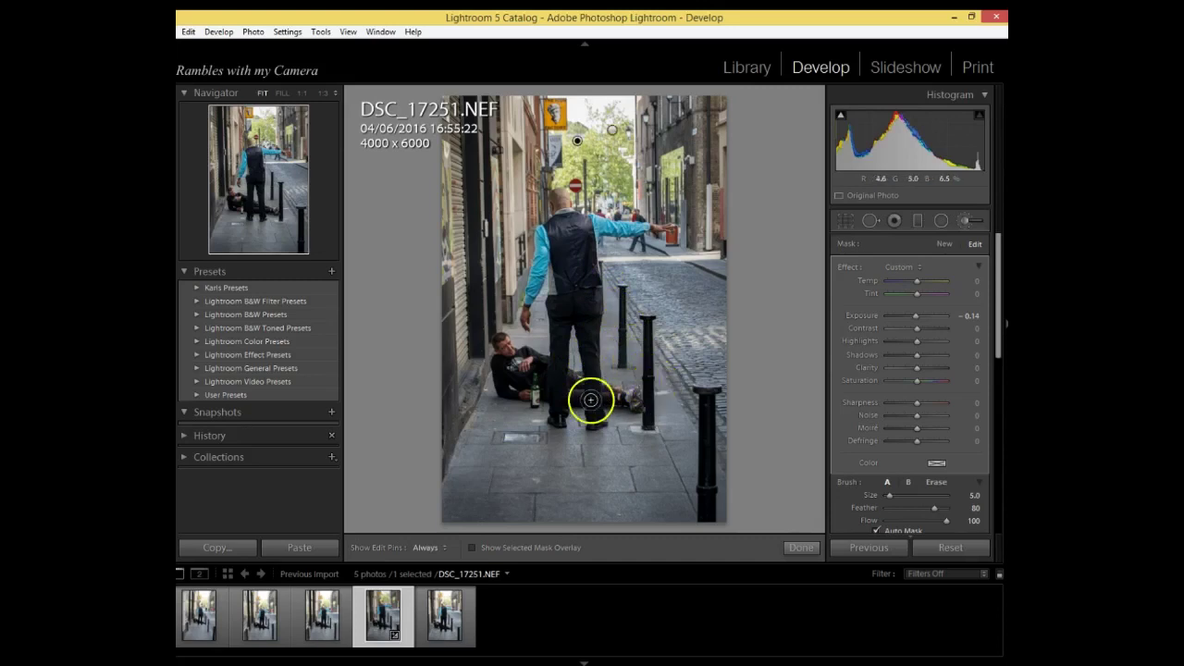
key("h")
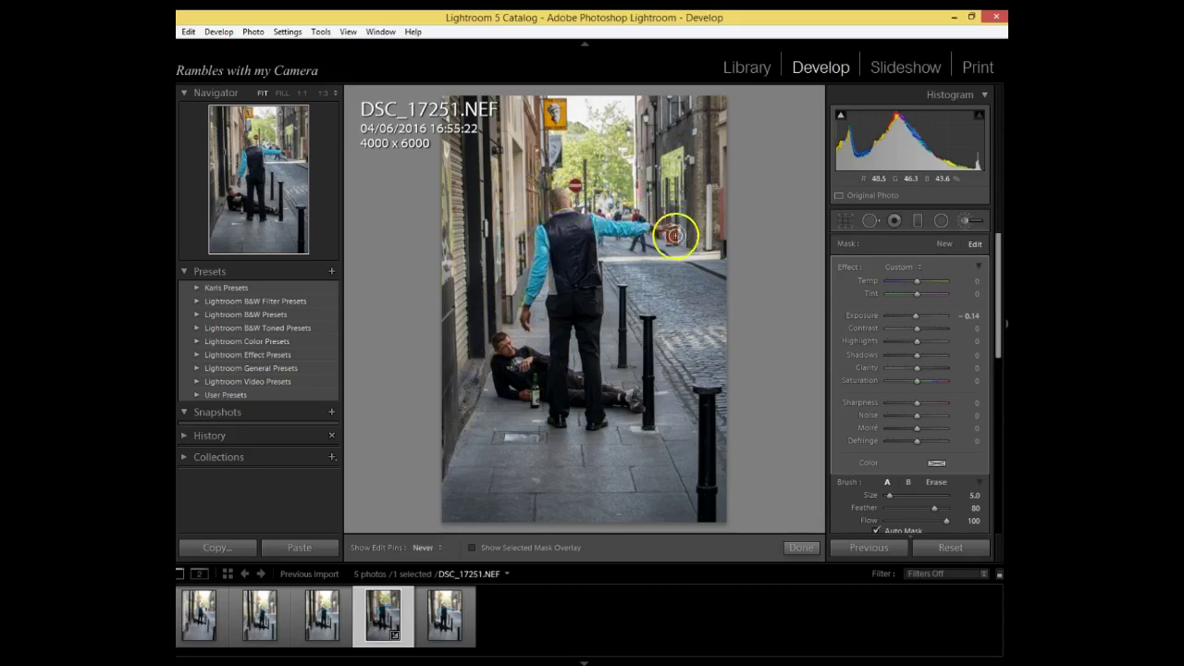
Step: Enlarge the Exposure −0.14 brush up to 15.0, paint over the foreground pavement and cobbled road edge, and preview the photo full screen
key("h")
key("bracketright")
key("bracketright")
key("h")
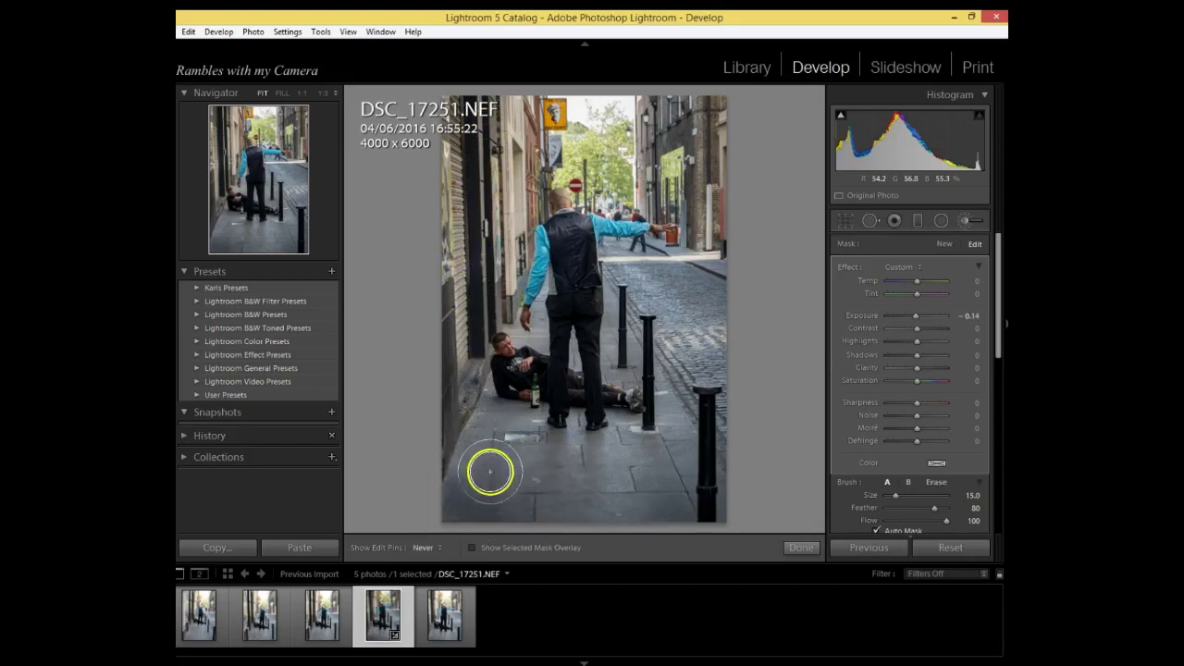
mouse_move(674, 451)
left_mouse_down()
mouse_move(674, 395)
mouse_move(703, 370)
left_mouse_up()
scroll(703, 385, "down", 5)
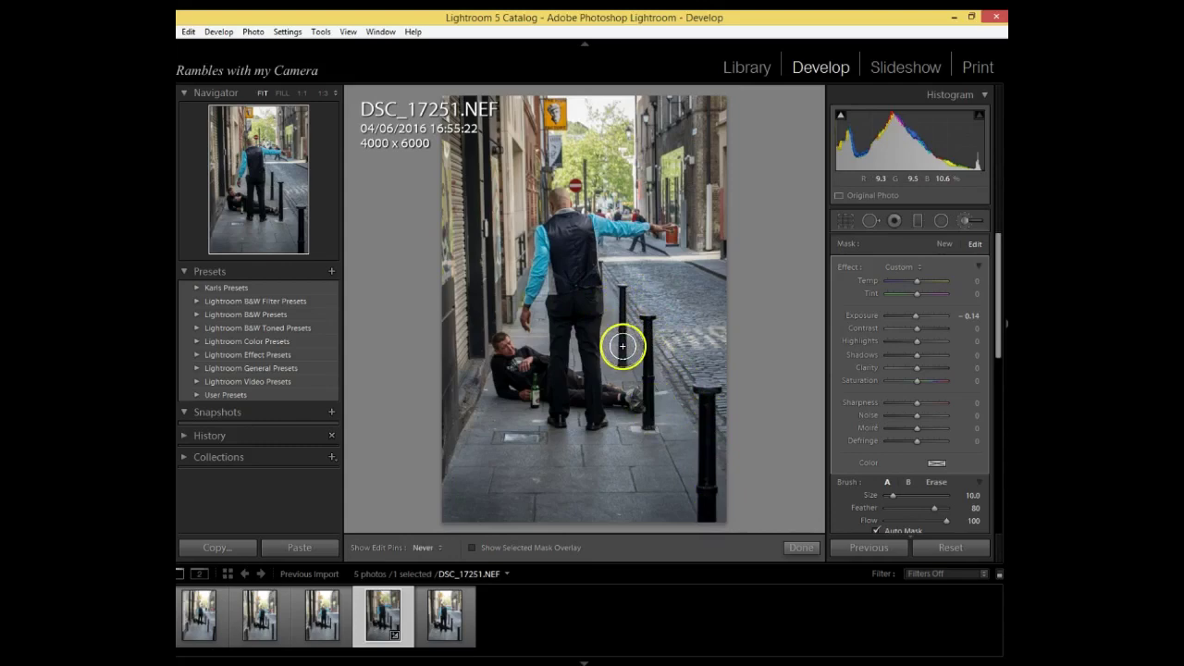
key("h")
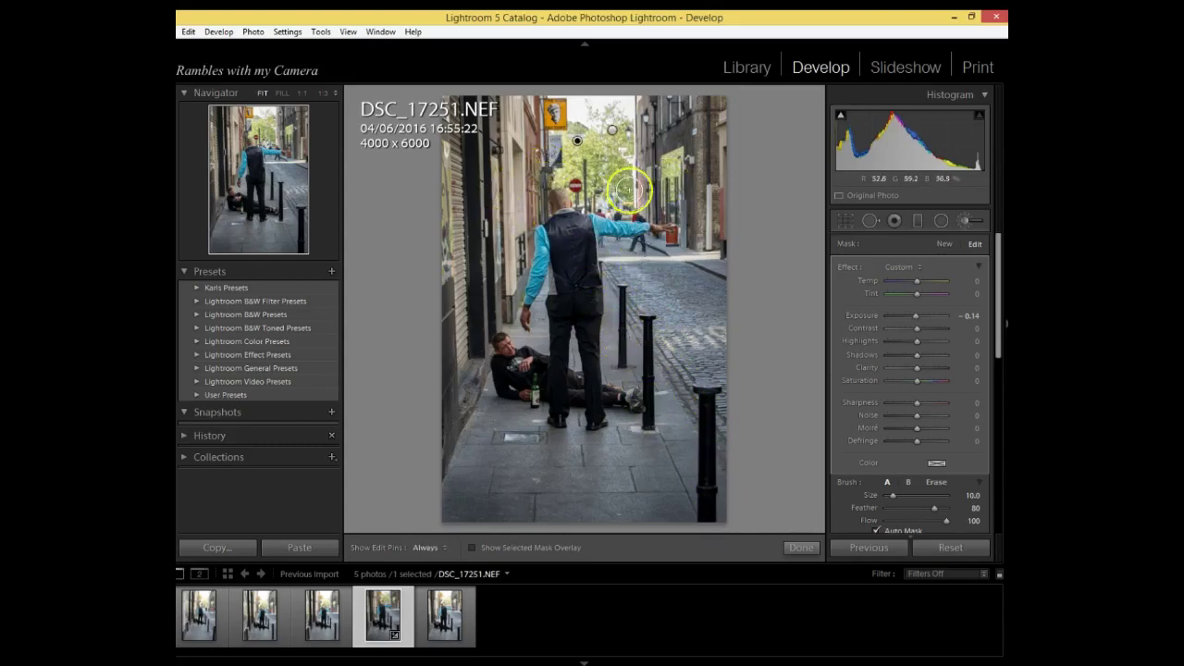
key("f")
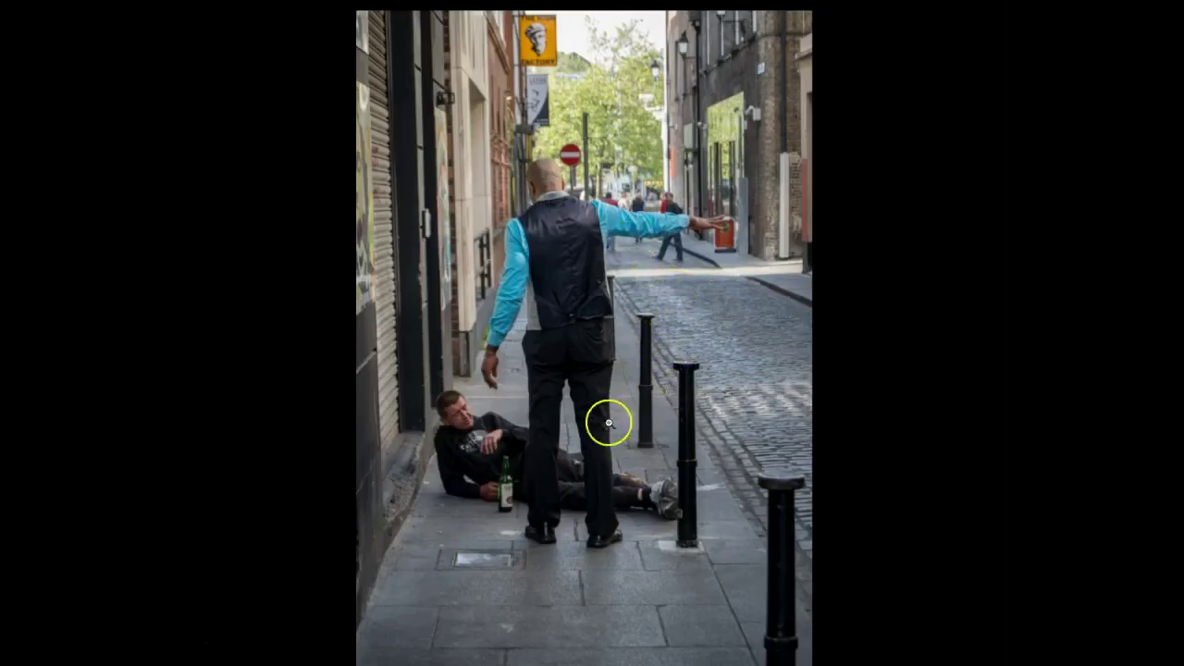
key("f")
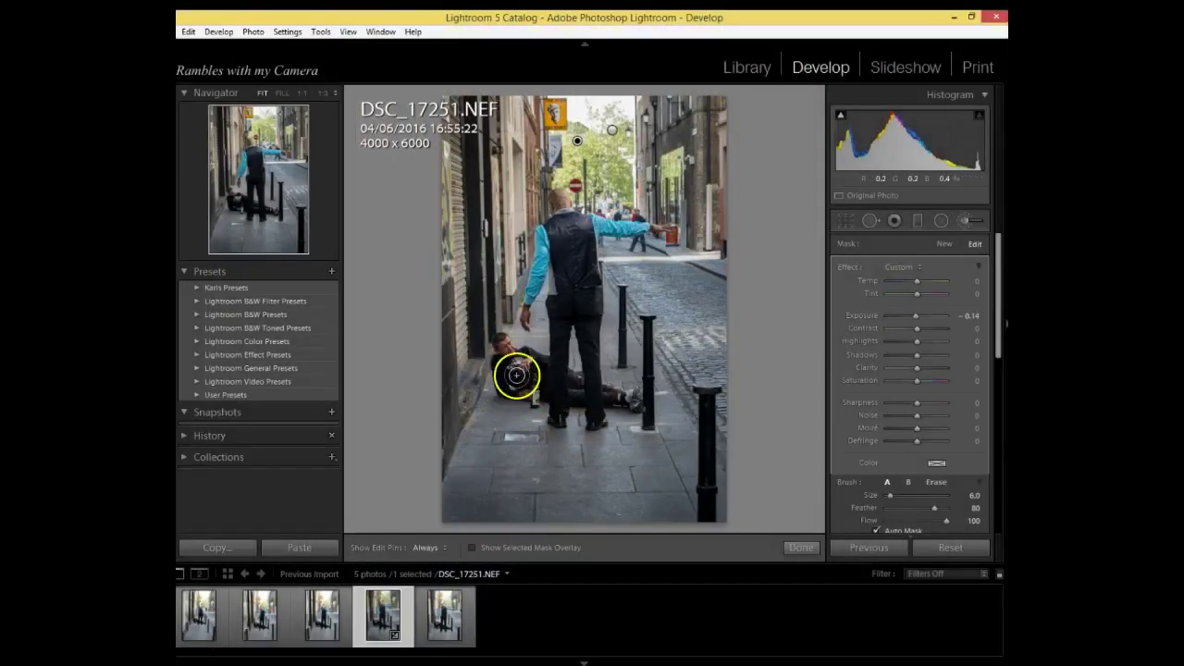
Step: Reduce the brush size to 4.0, darken the lying man's clothing and the area around both men's legs, and preview full screen
key("bracketleft")
key("h")
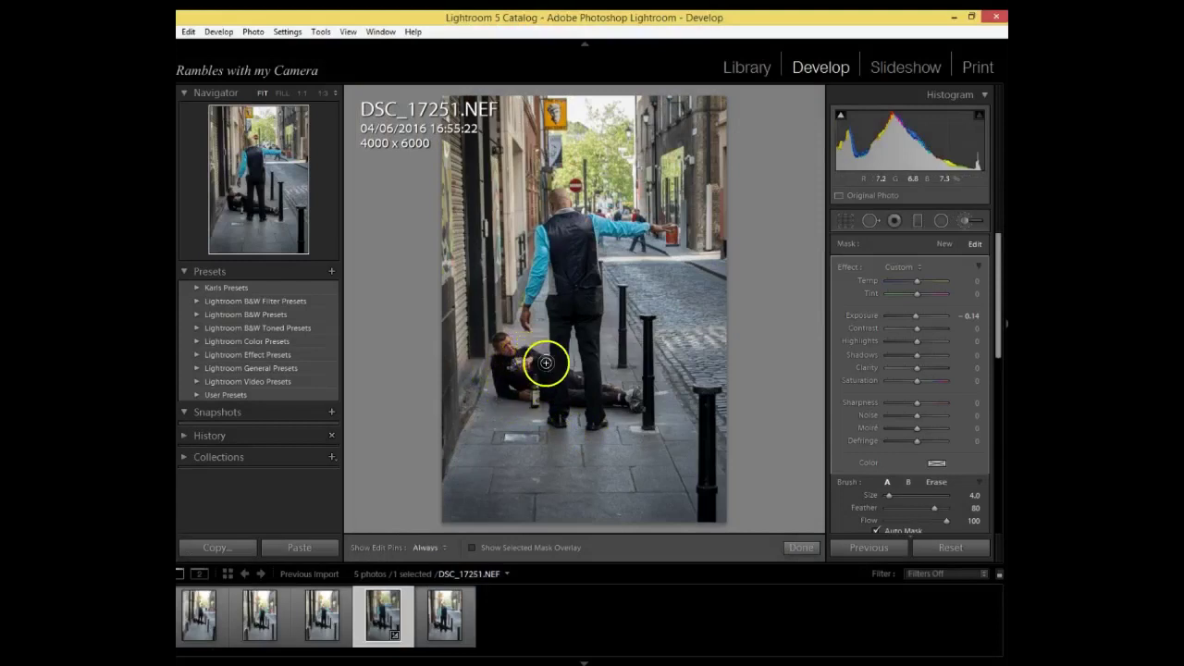
key("h")
mouse_move(548, 407)
left_mouse_down()
mouse_move(621, 409)
mouse_move(574, 392)
mouse_move(599, 408)
left_mouse_up()
key("f")
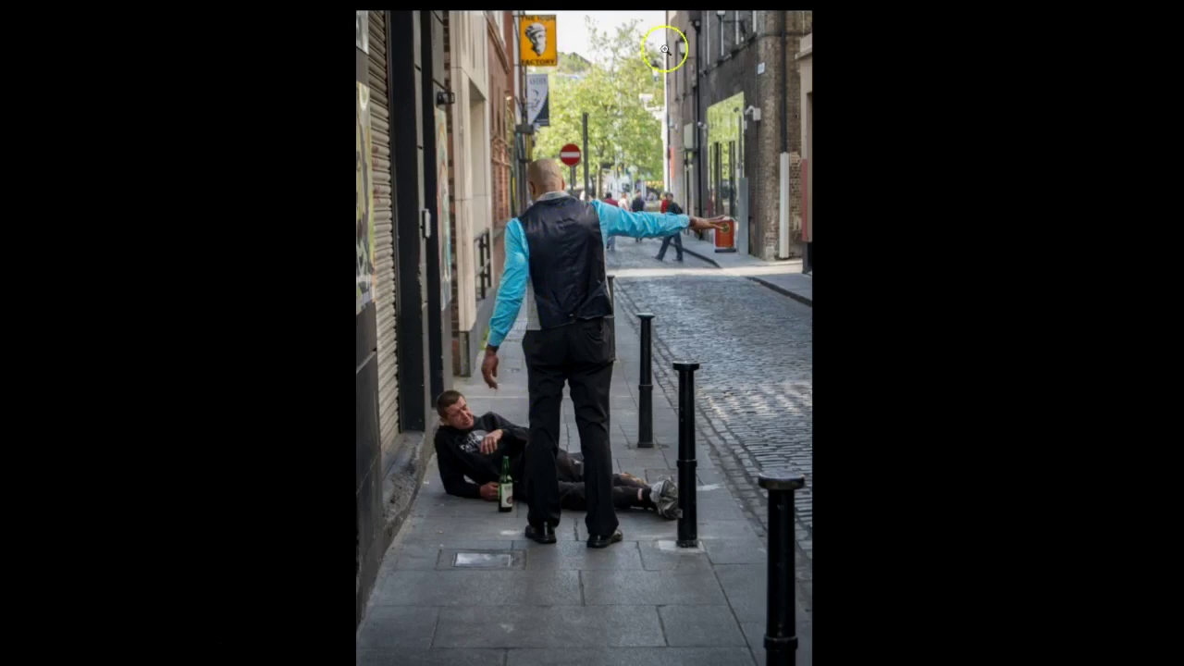
key("l")
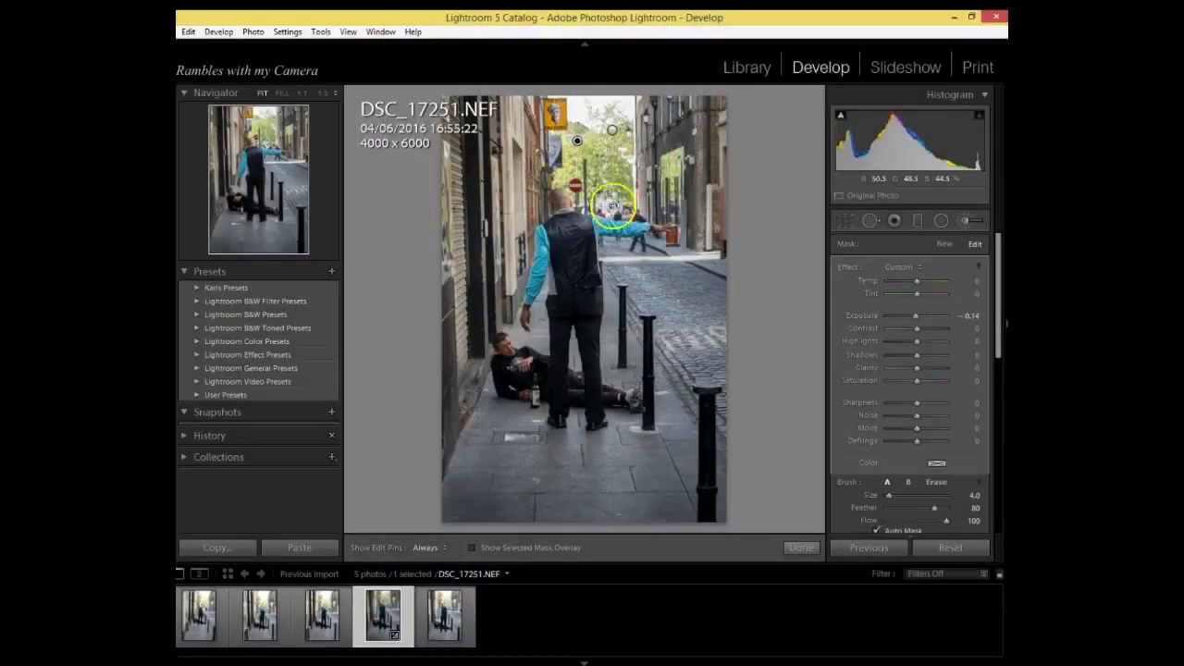
Step: Add a brush adjustment with Exposure −0.24 and Shadows −2, and paint at size 10.0 near the signs and the sunlit road strip
left_click(943, 246)
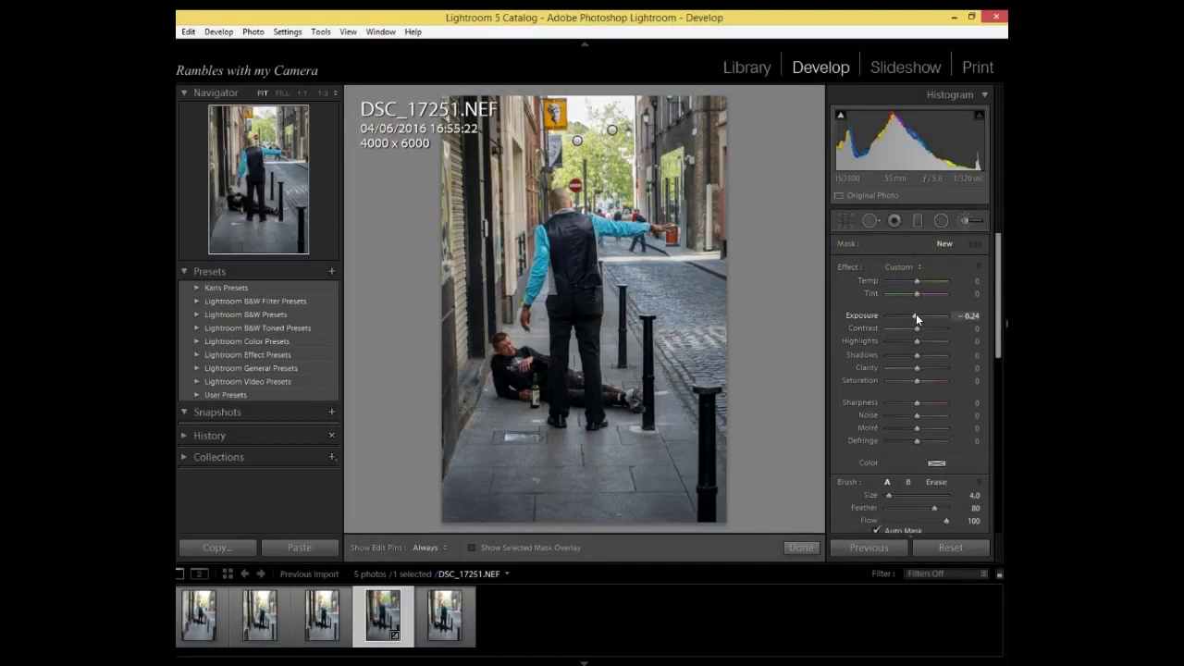
left_click_drag(917, 355, 922, 366)
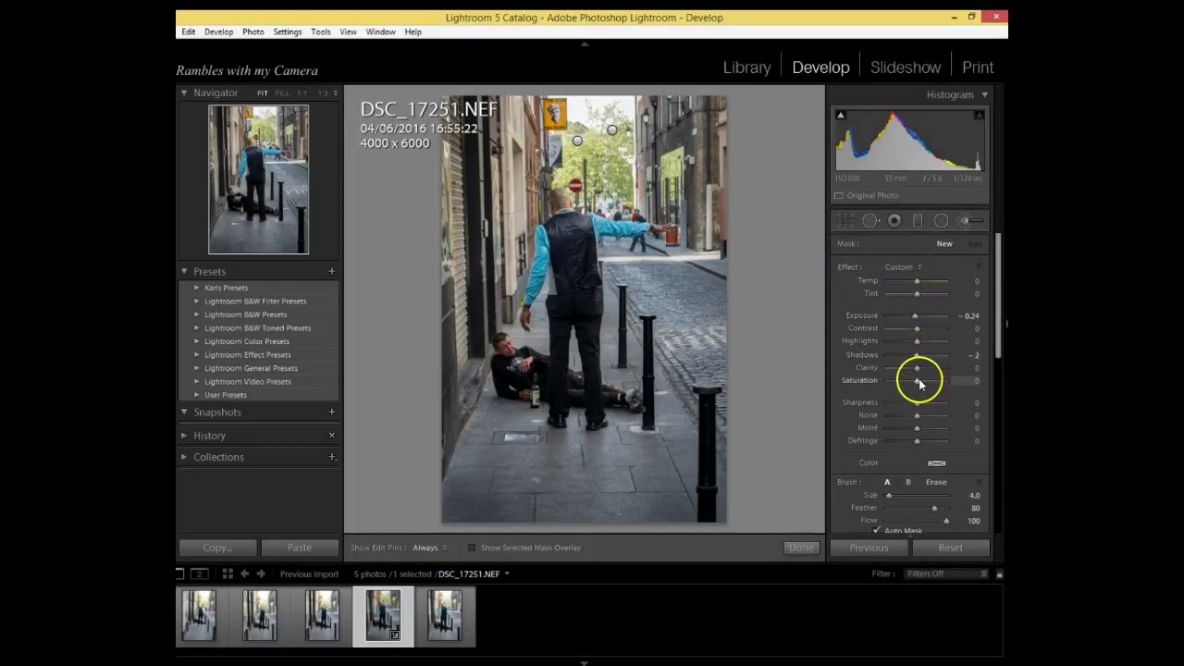
scroll(610, 165, "up", 2)
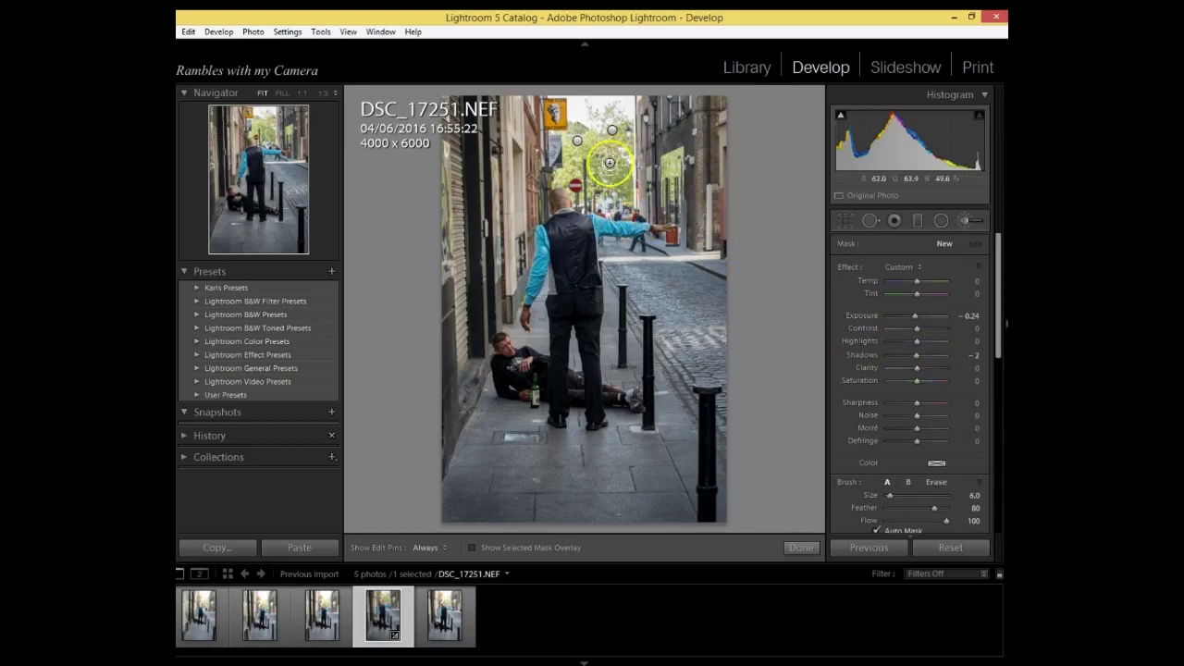
scroll(592, 157, "up", 4)
key("h")
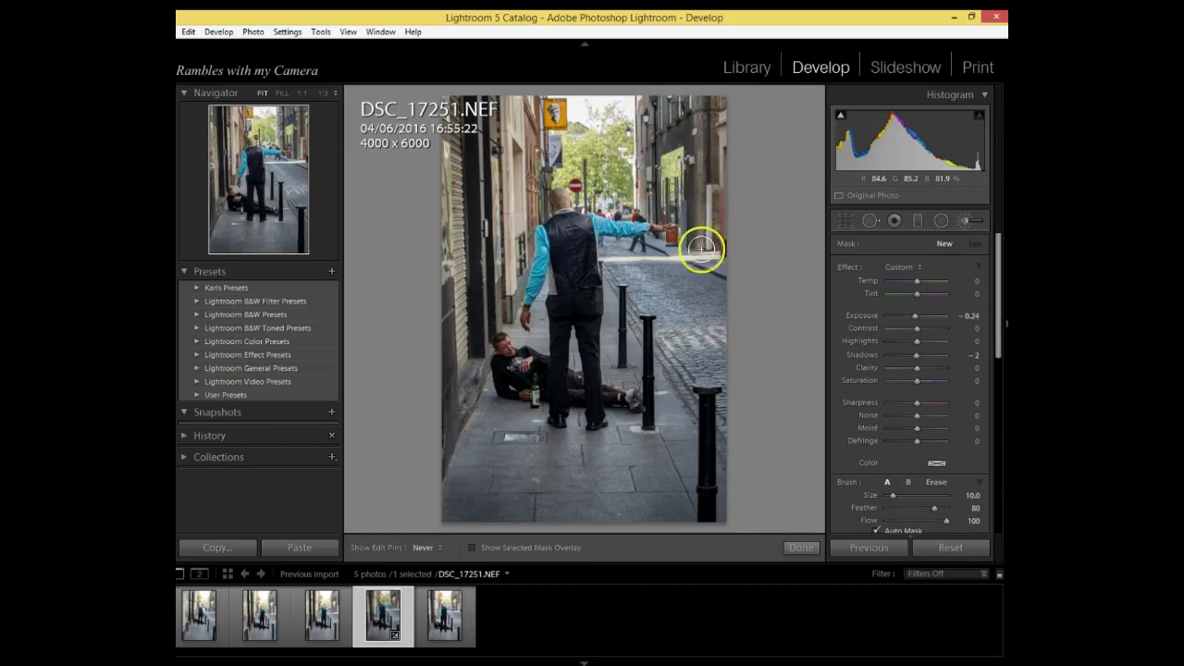
left_click(719, 275)
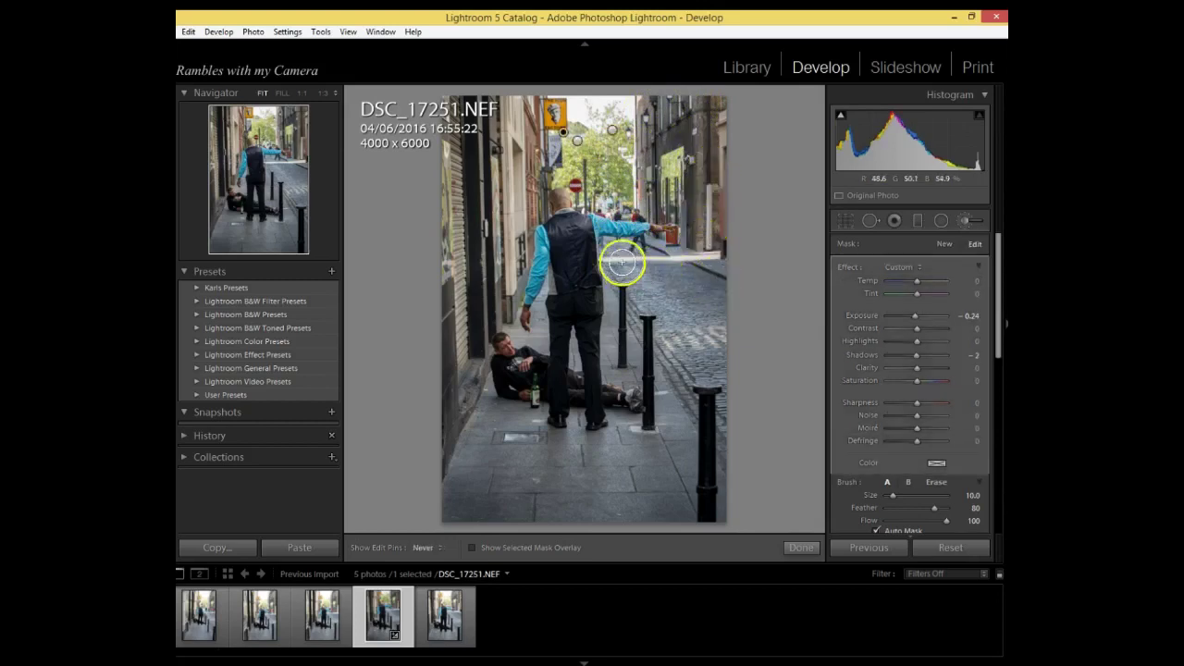
Step: Darken the cobbled road, the pavement by the bollards and the shuttered building with the Exposure −0.24 brush, and finish the brush editing
key("h")
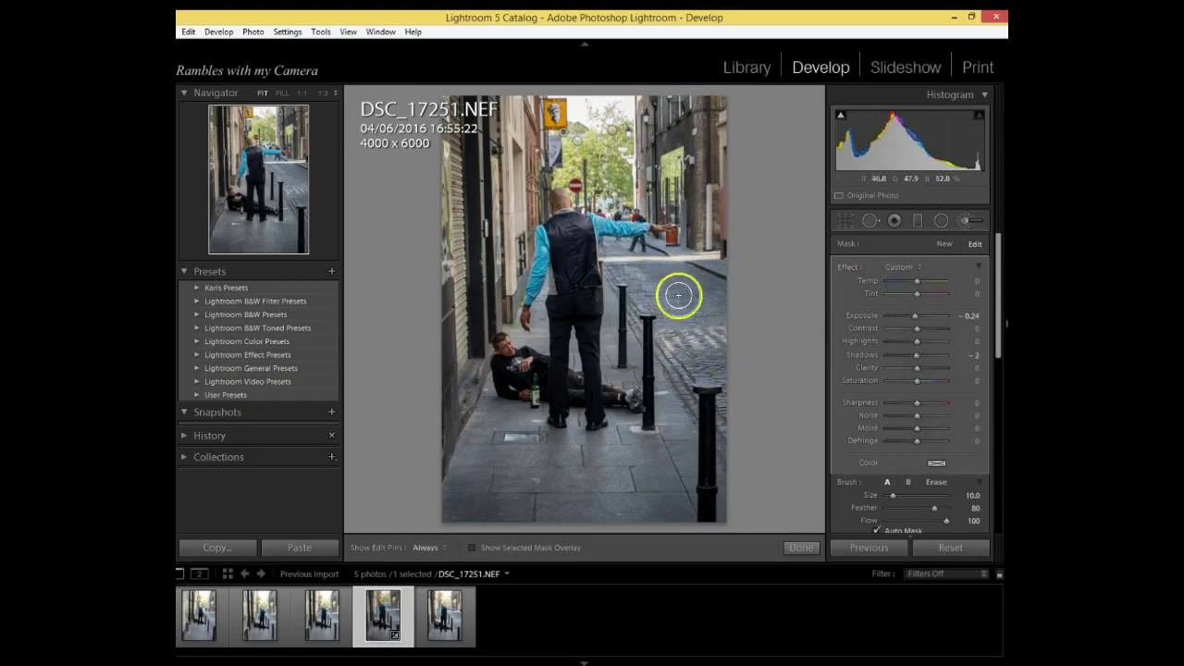
key("h")
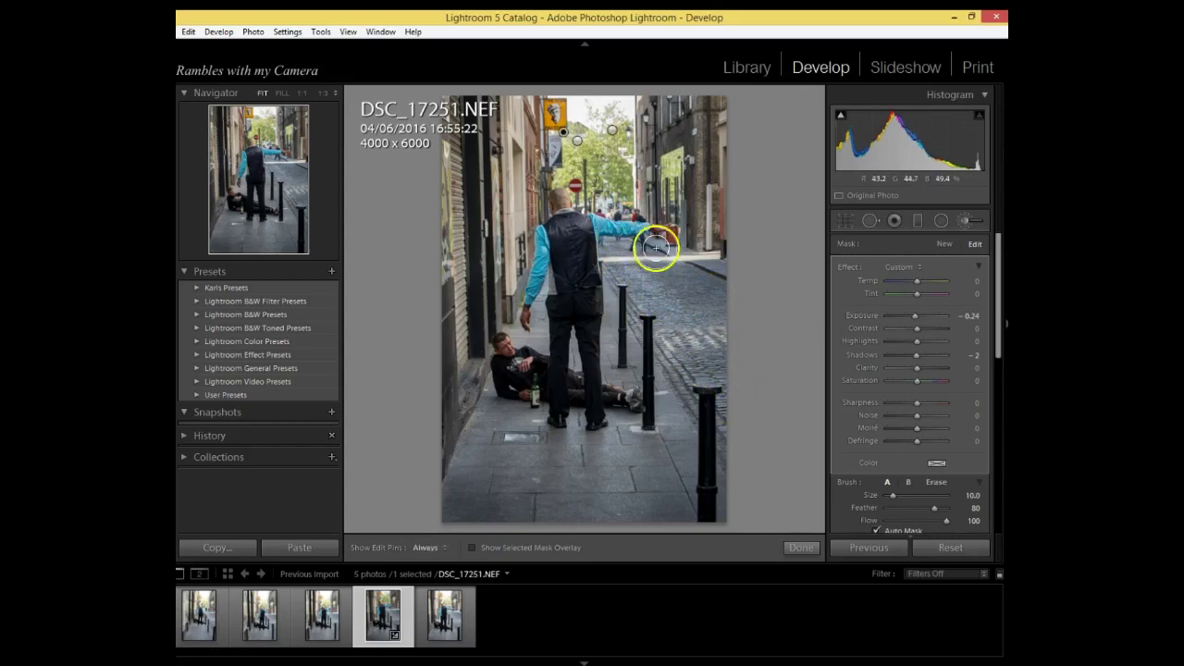
key("h")
key("h")
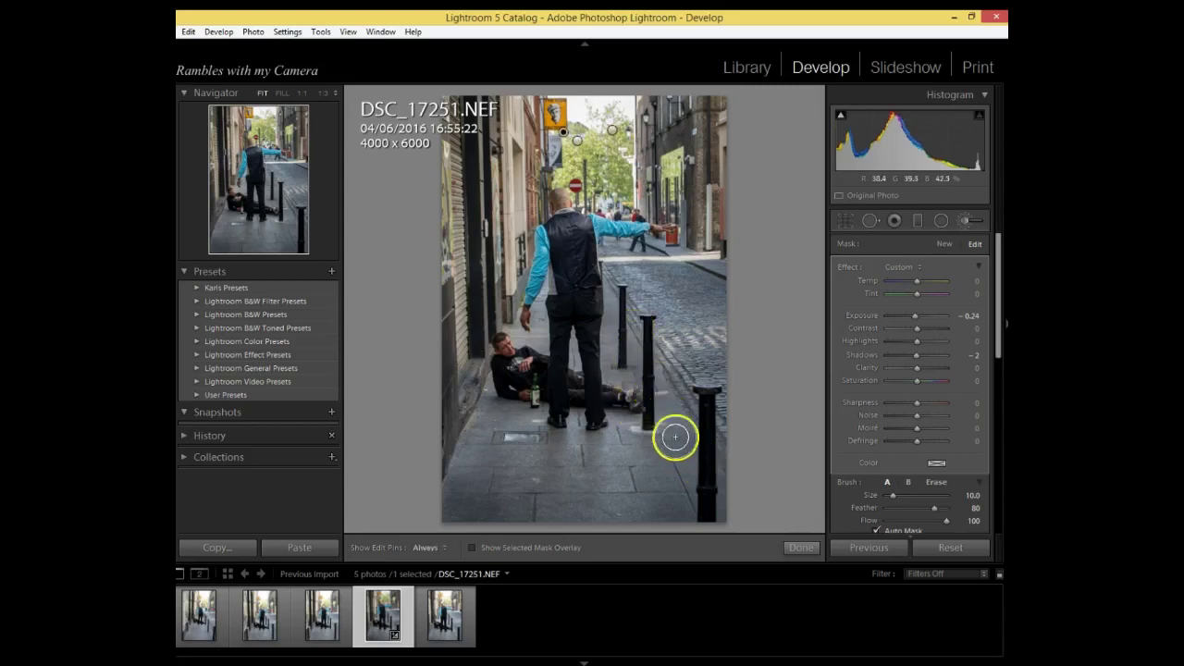
key("h")
key("h")
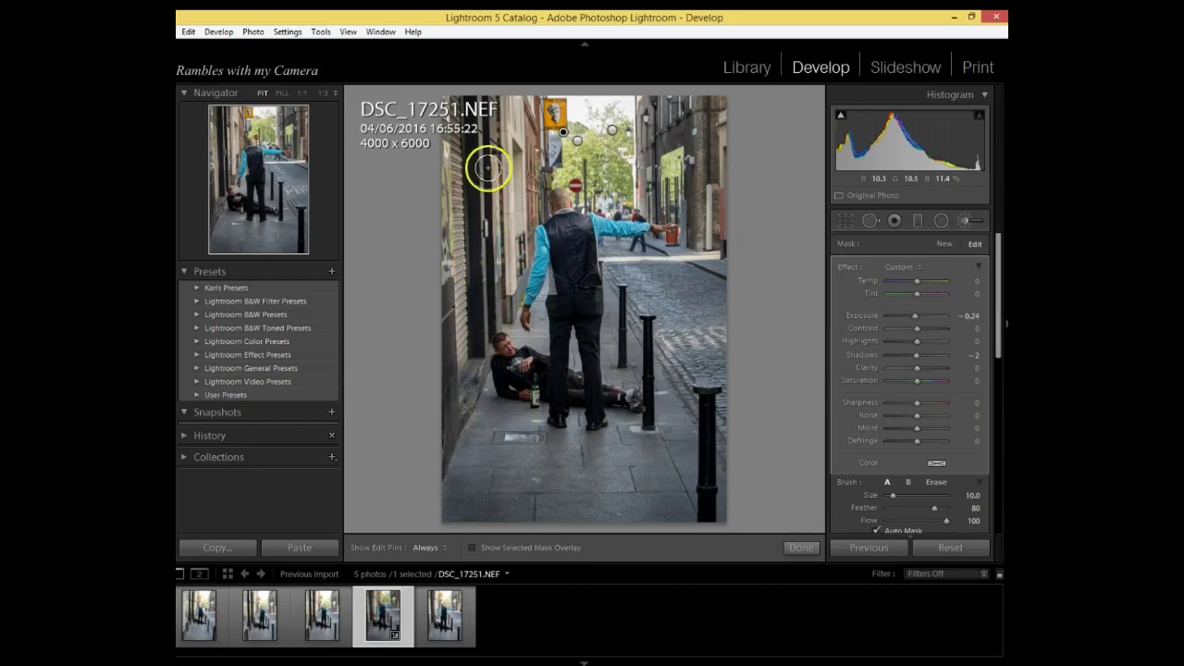
left_click(189, 33)
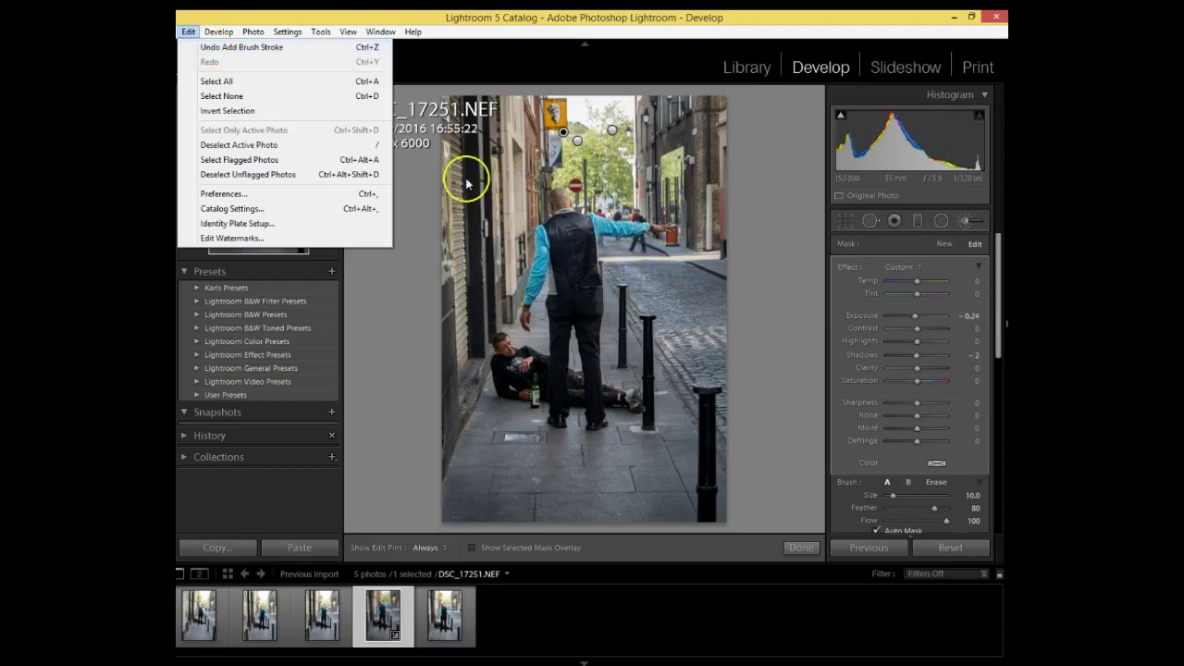
left_click(401, 319)
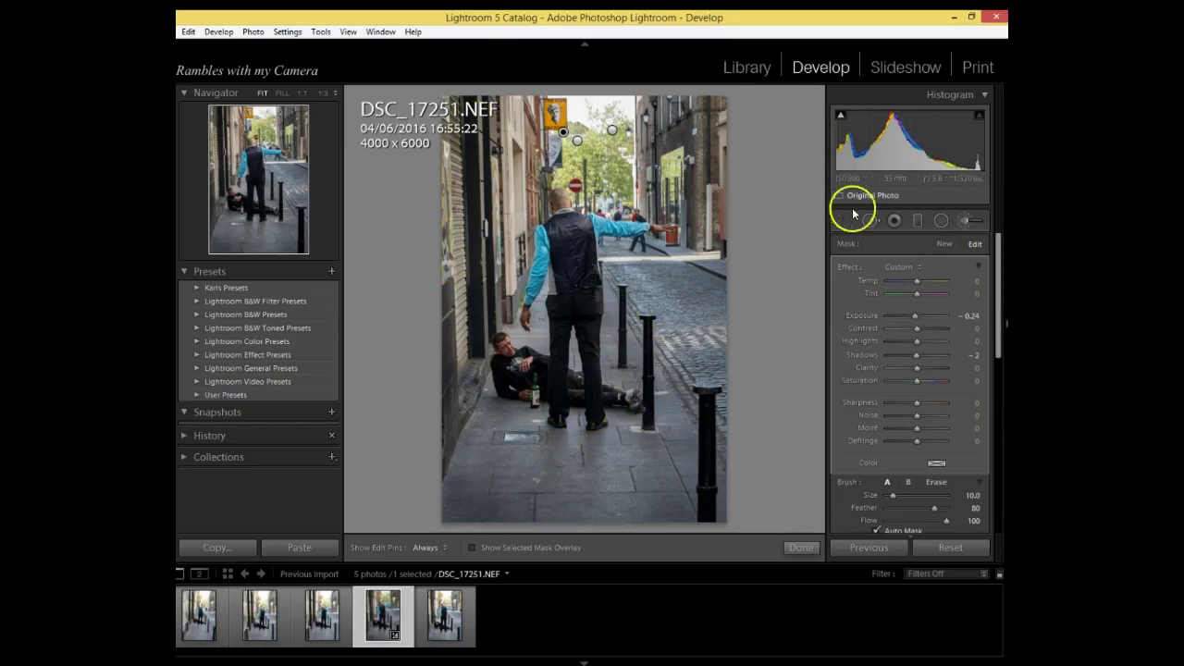
left_click(801, 548)
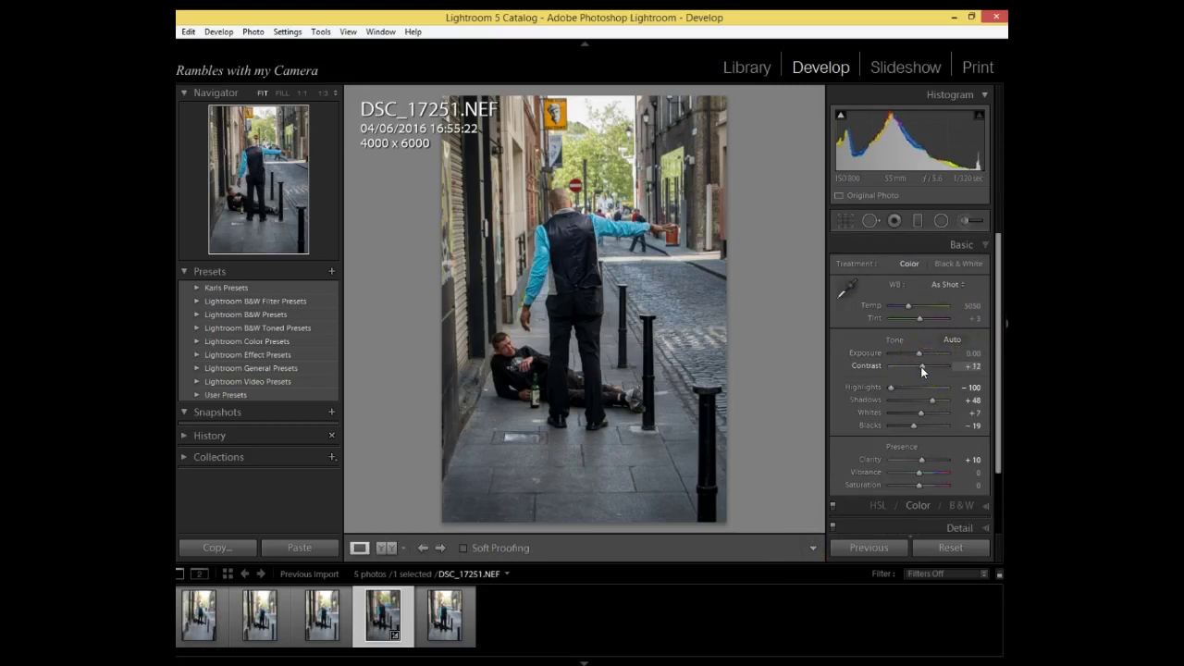
Step: Set the photo's overall Exposure to +0.10 and Saturation to +10, and preview it full screen
mouse_move(918, 354)
left_mouse_down()
mouse_move(908, 353)
mouse_move(921, 357)
left_mouse_up()
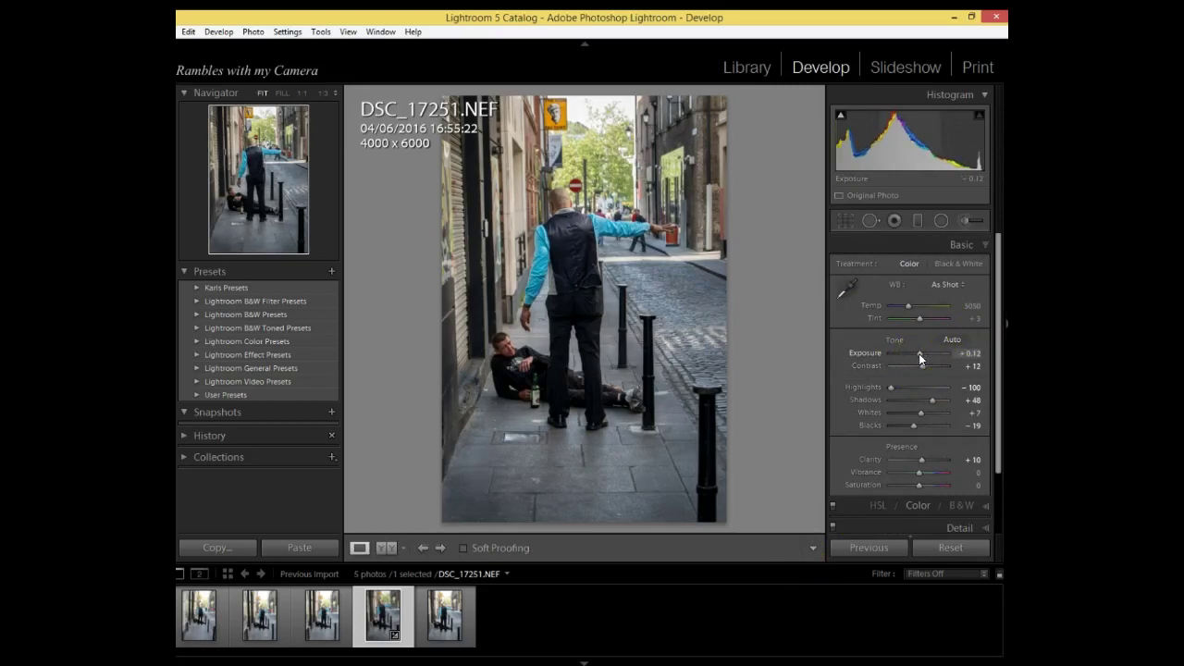
left_click_drag(919, 353, 919, 353)
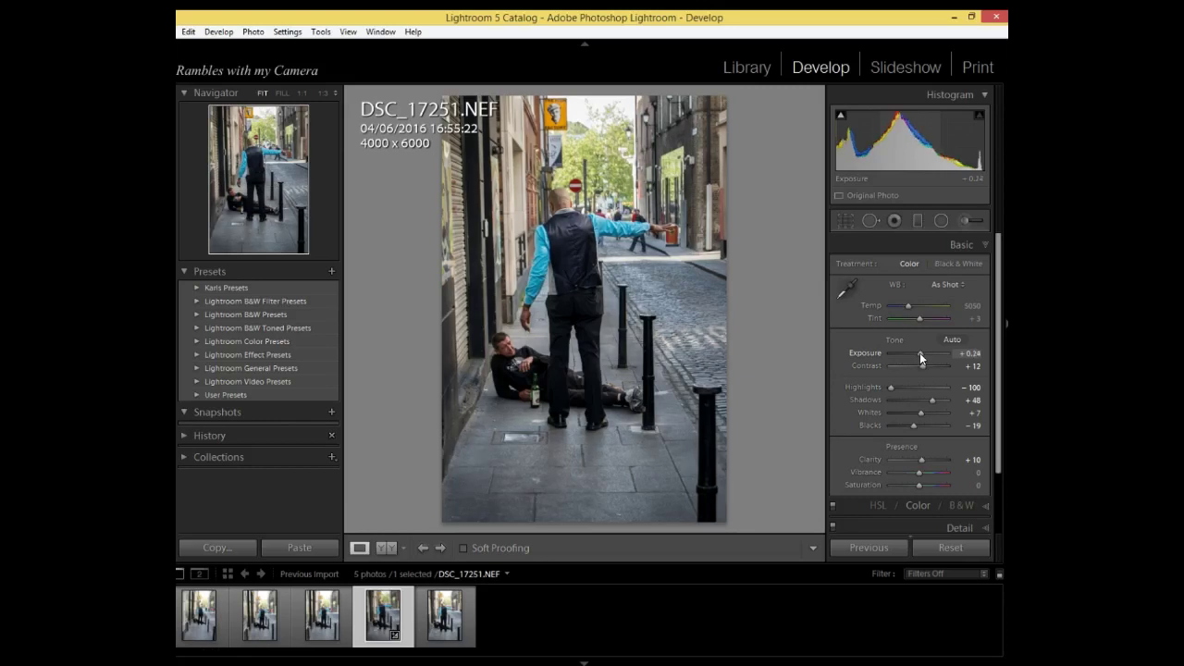
left_click_drag(919, 353, 920, 352)
double_click(920, 351)
left_click_drag(919, 353, 919, 352)
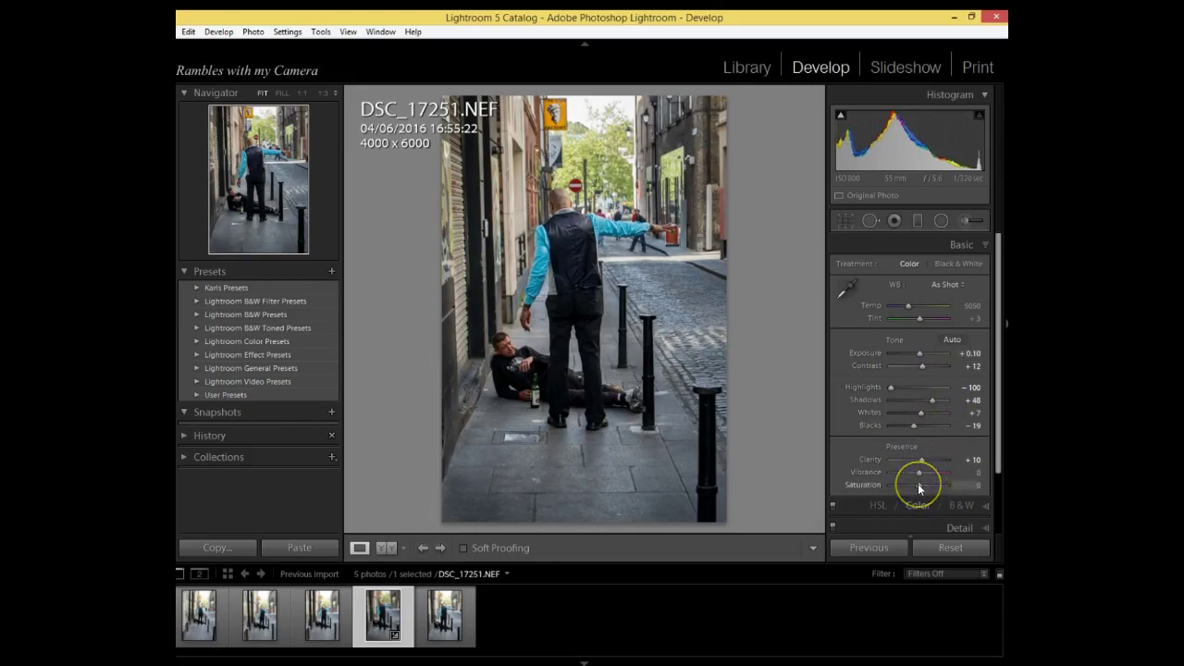
left_click_drag(917, 483, 921, 483)
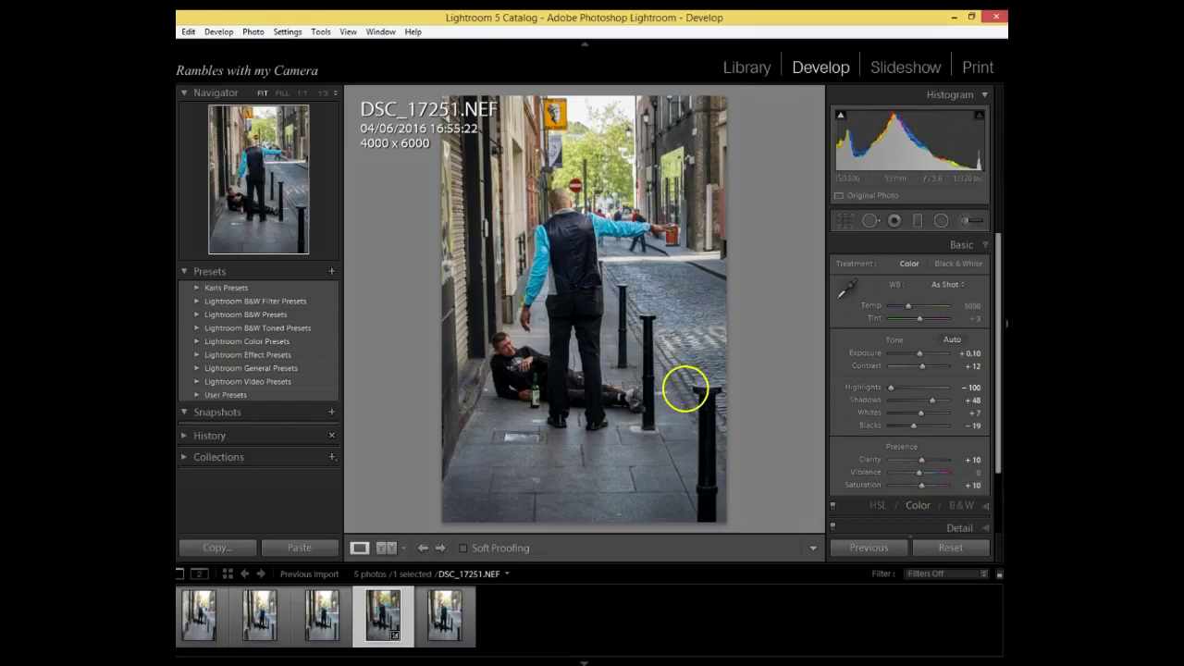
key("f")
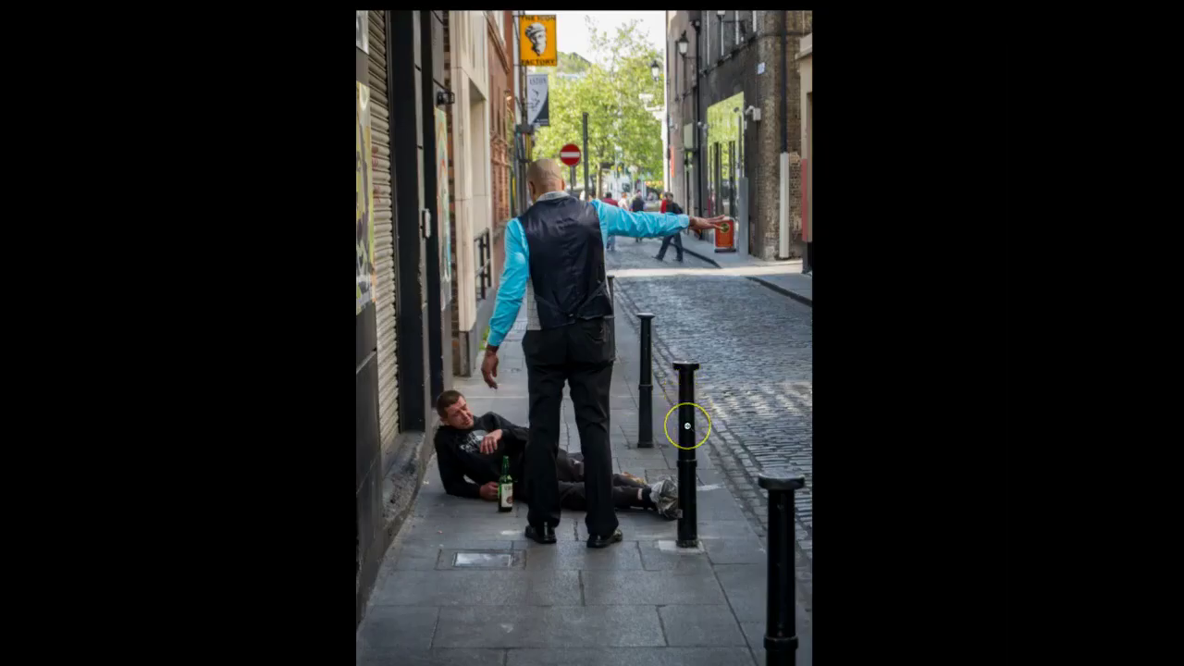
key("f")
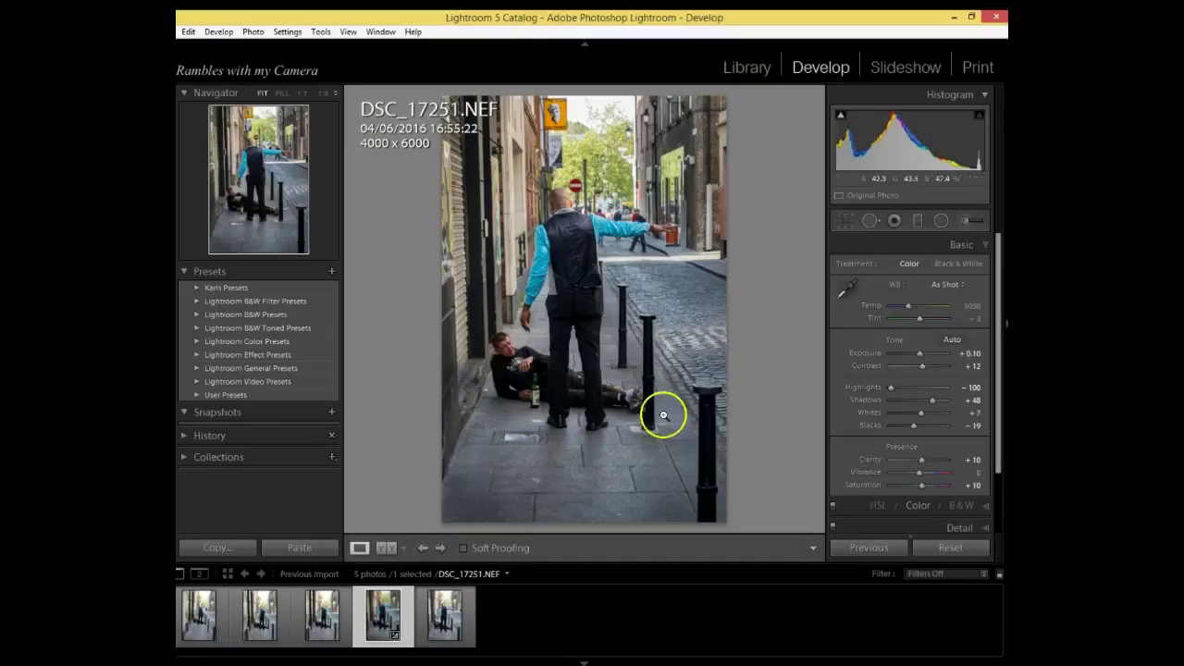
Step: Send a copy of DSC_17251.NEF with Lightroom adjustments to Color Efex Pro 4, using JPEG as the file format
right_click(547, 338)
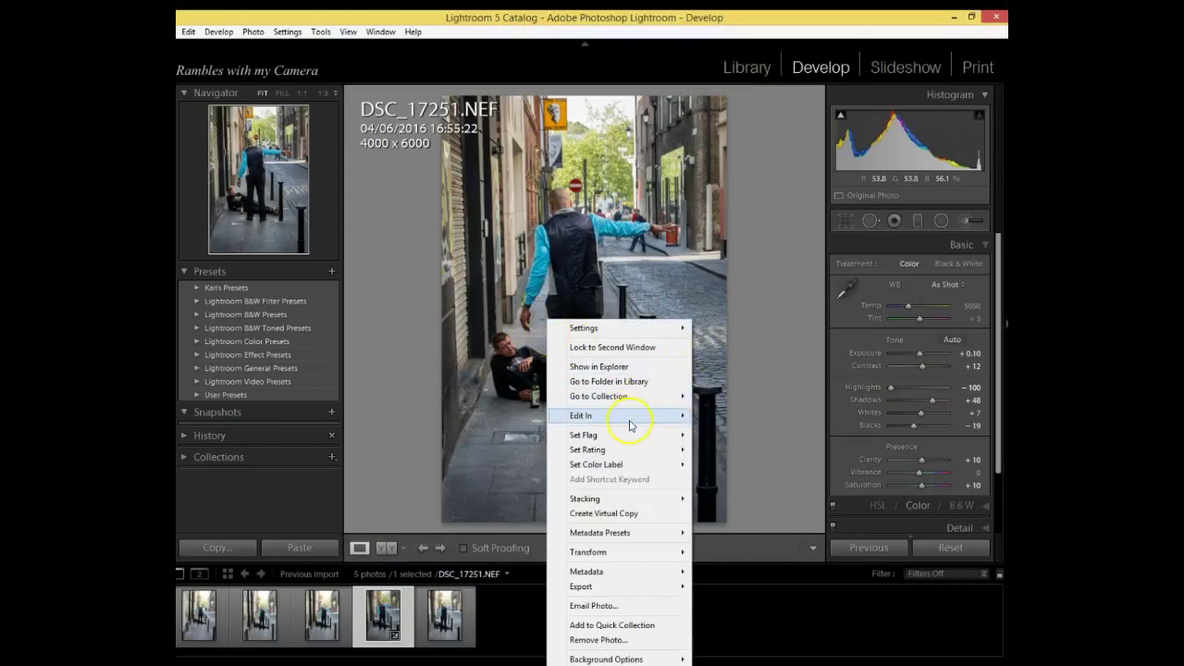
mouse_move(637, 422)
mouse_move(638, 395)
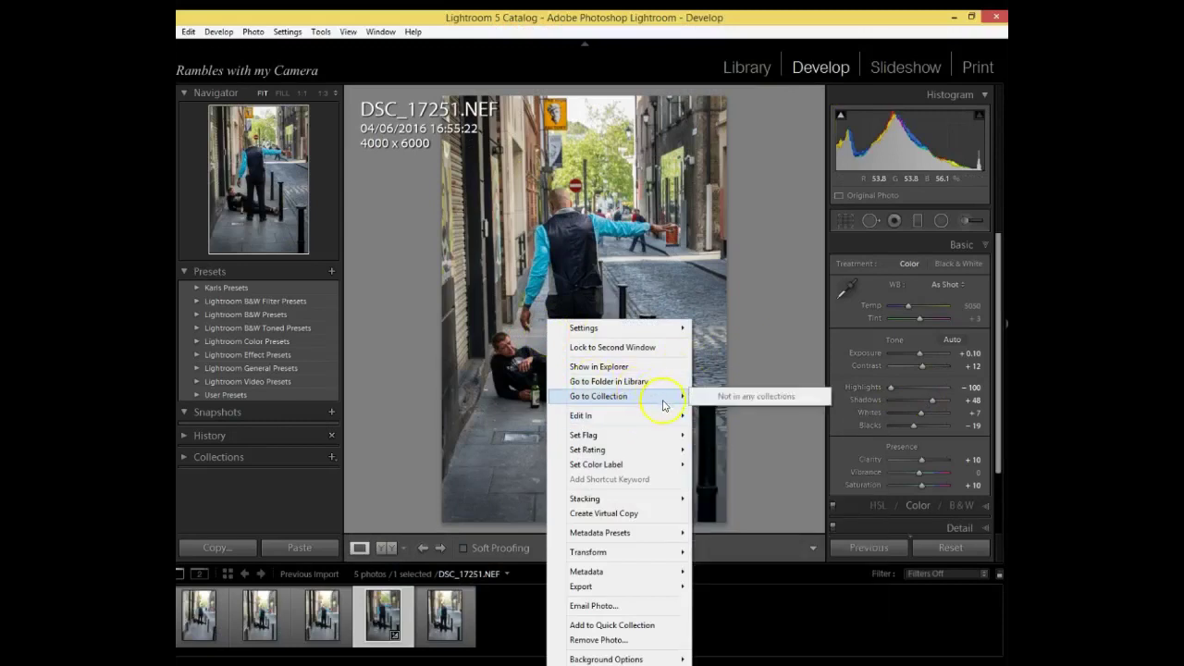
mouse_move(666, 437)
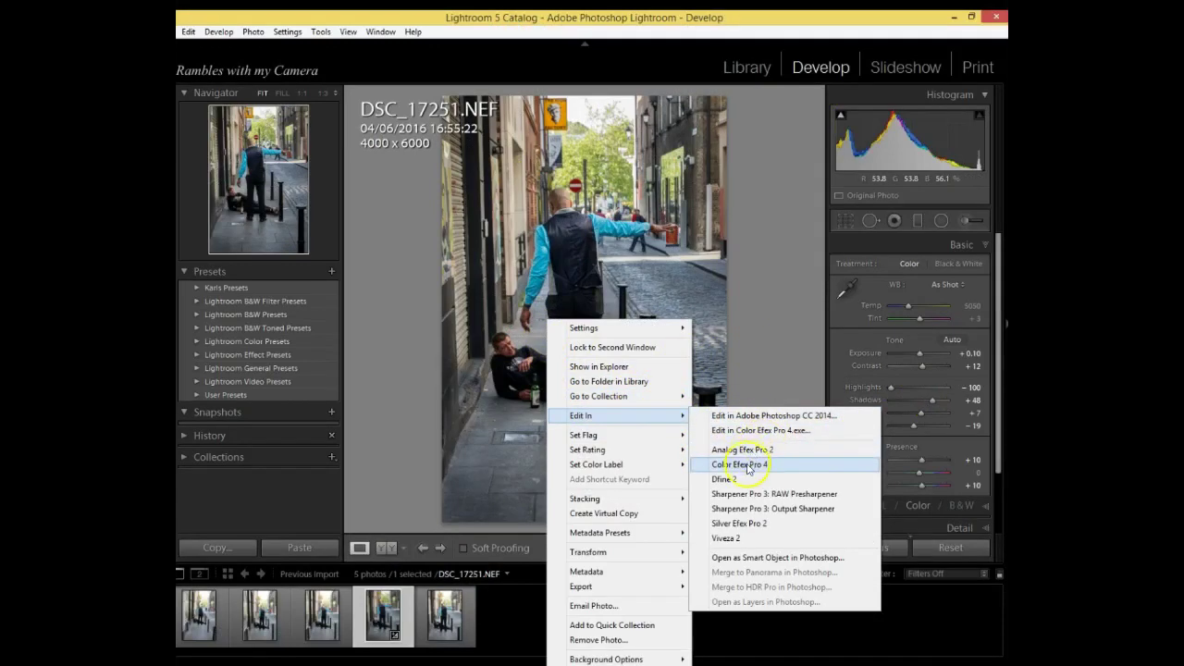
left_click(747, 471)
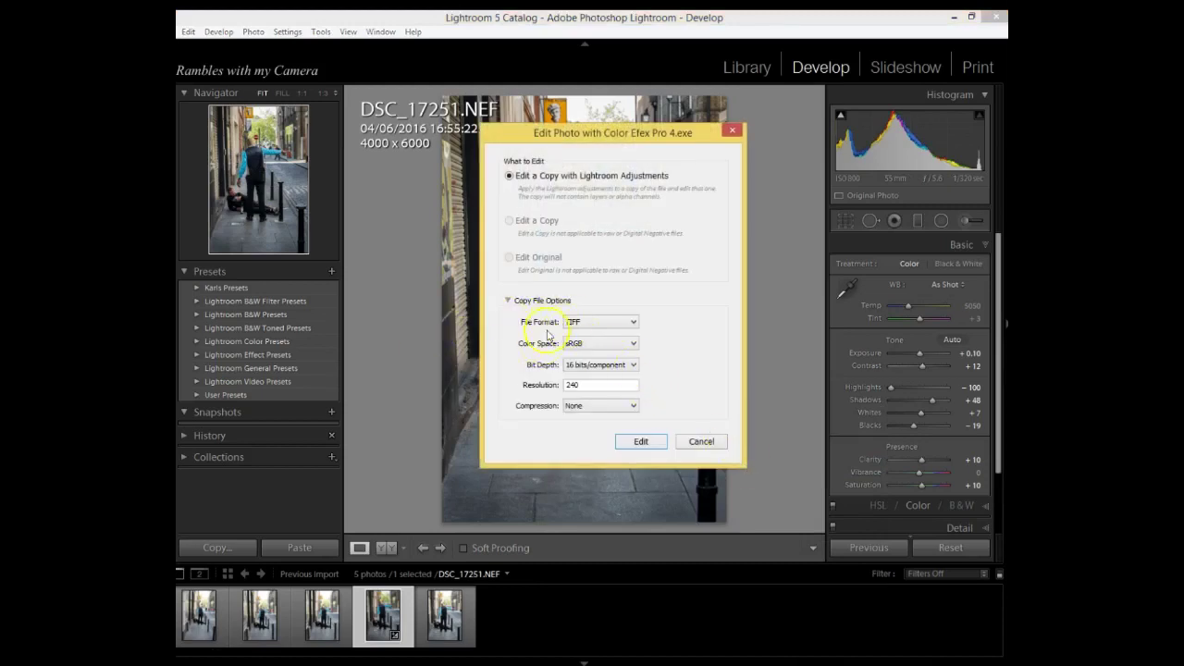
left_click(602, 330)
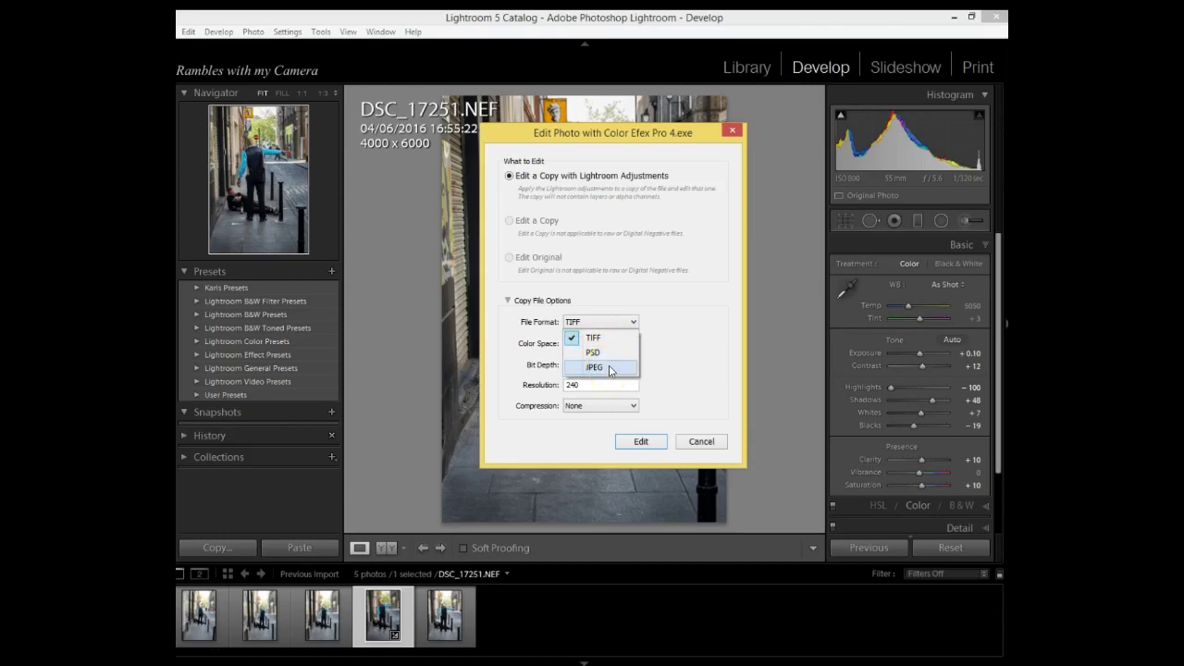
left_click(608, 368)
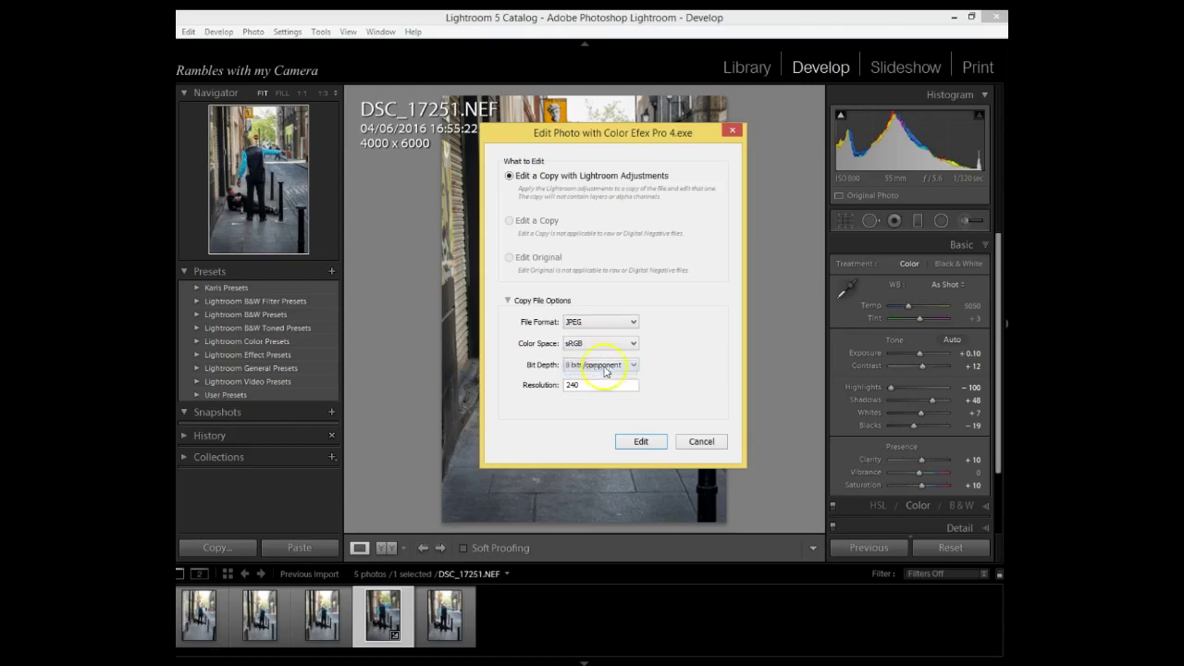
left_click(641, 442)
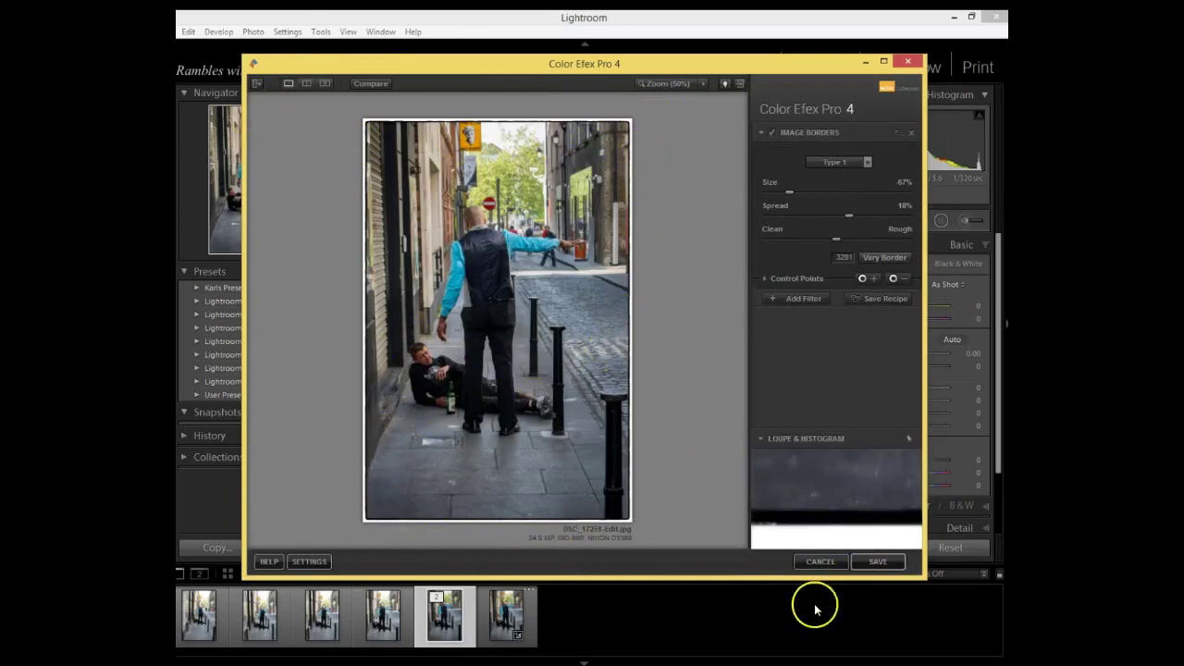
Step: Save the copy with the Type 1 image border back to Lightroom and close its full-screen preview
left_click(887, 563)
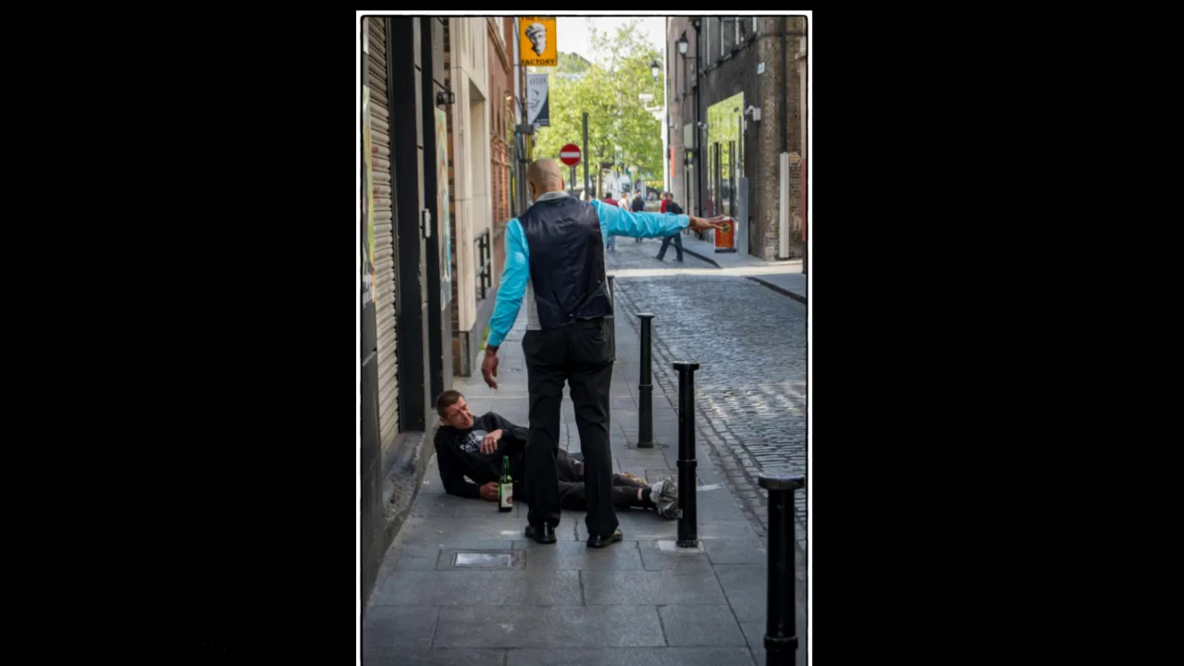
key("Escape")
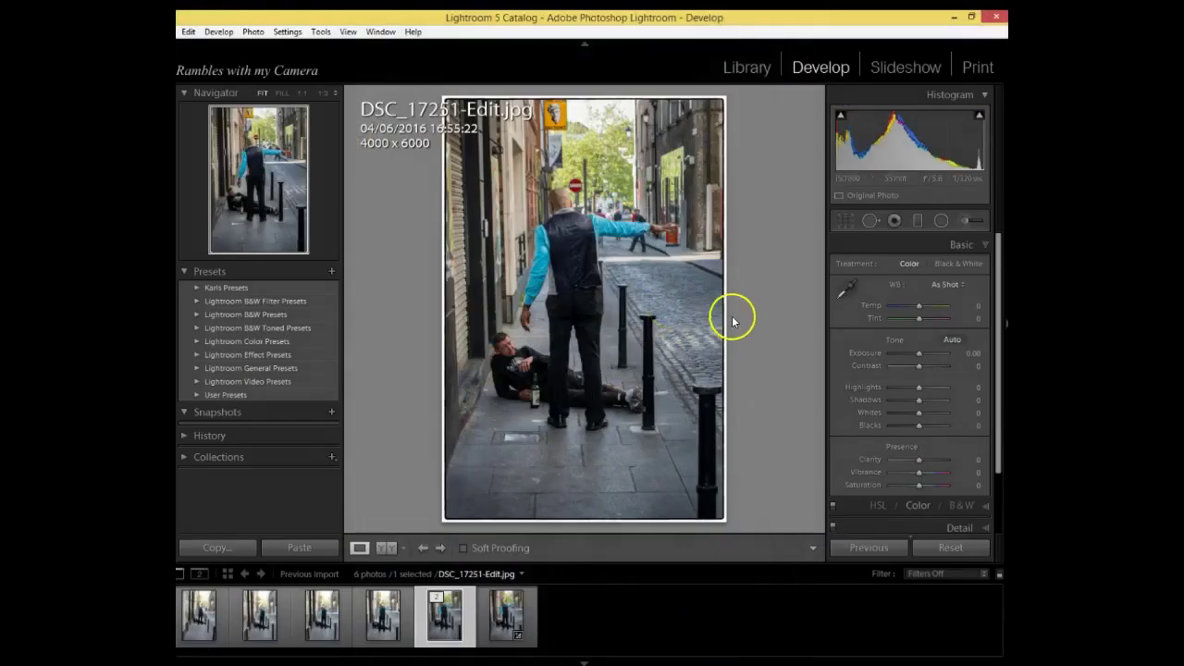